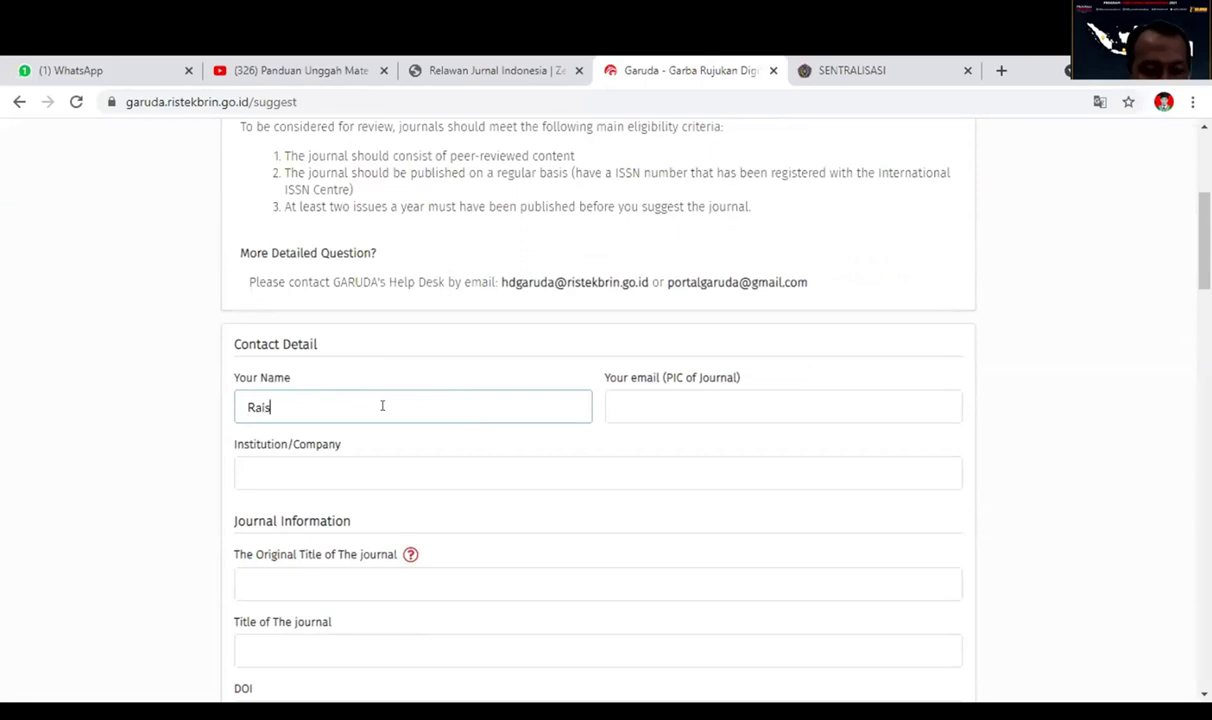
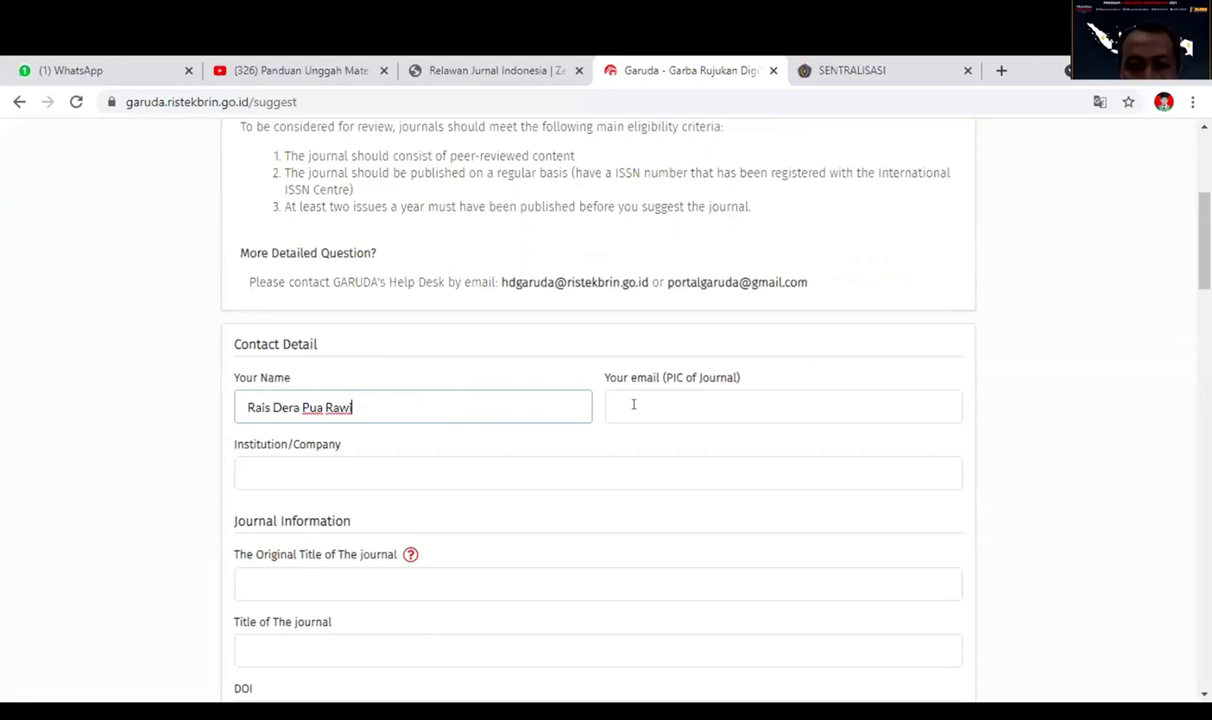
Enter the contact's full name, the journal e-mail, and institution Universitas Muhammadiyah Sorong.
{"action": "left_click", "coordinate": [634, 404]}
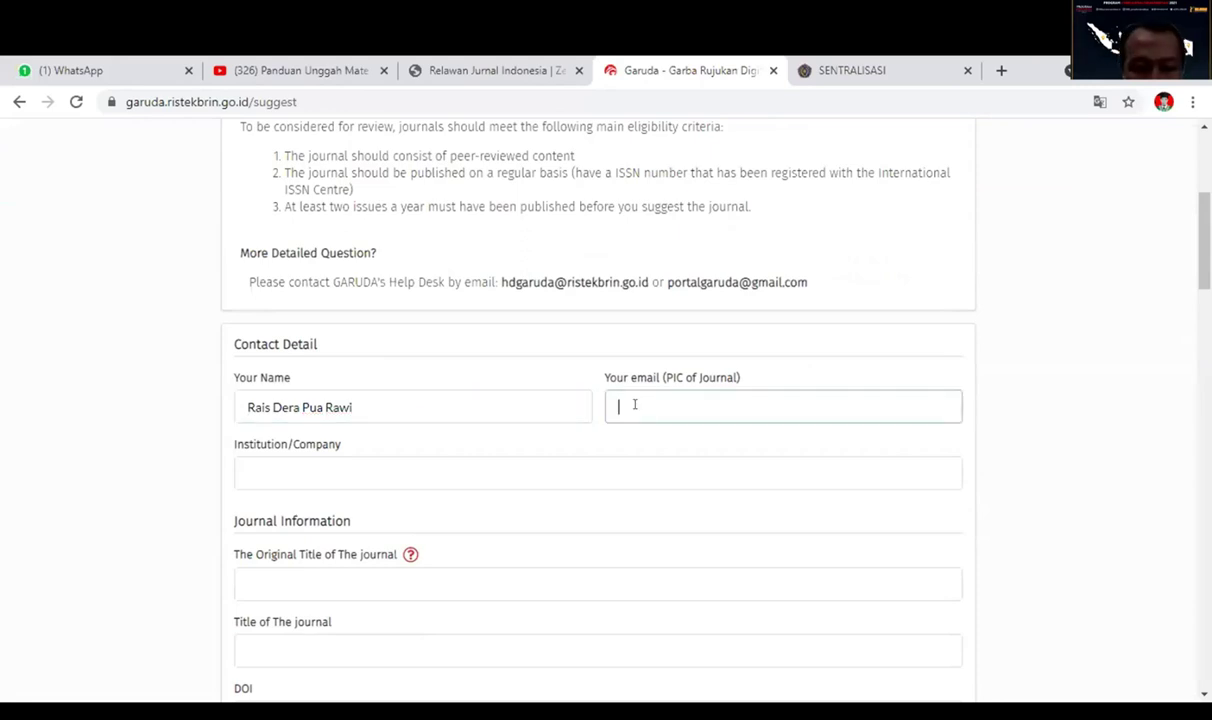
{"action": "type", "text": "r"}
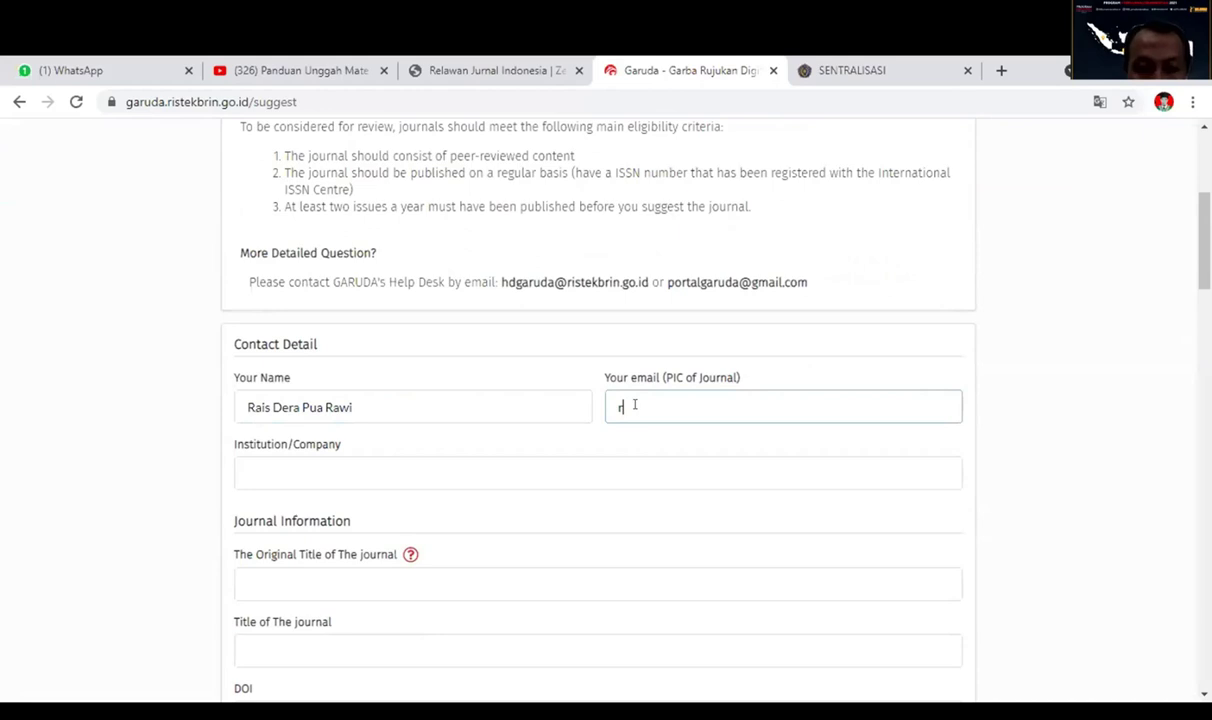
{"action": "type", "text": "A"}
{"action": "key", "text": "BackSpace"}
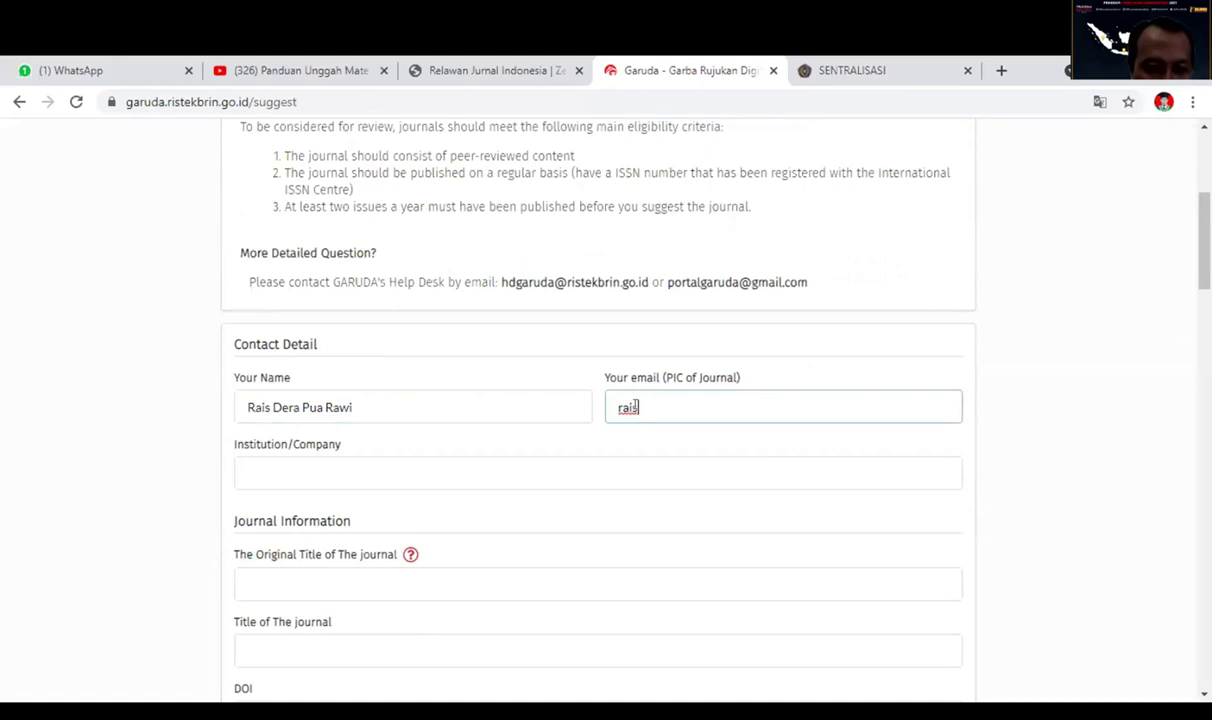
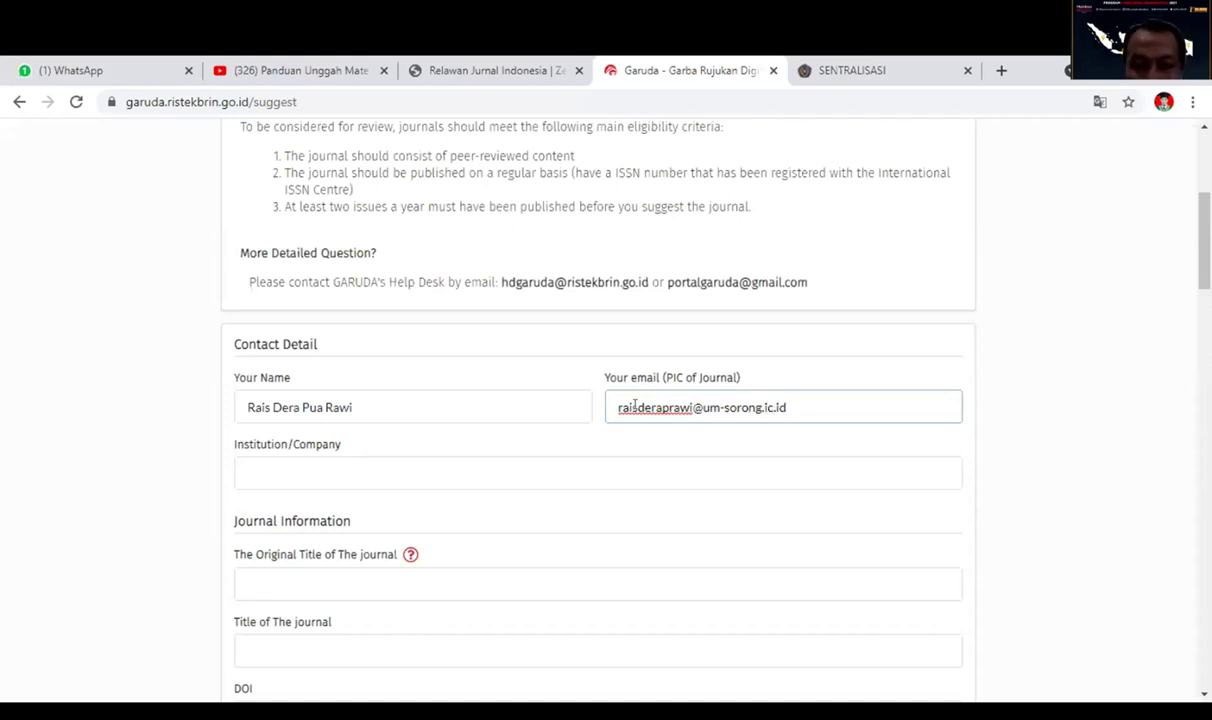
{"action": "left_click", "coordinate": [763, 407]}
{"action": "key", "text": "Delete"}
{"action": "type", "text": "a"}
{"action": "left_click", "coordinate": [336, 474]}
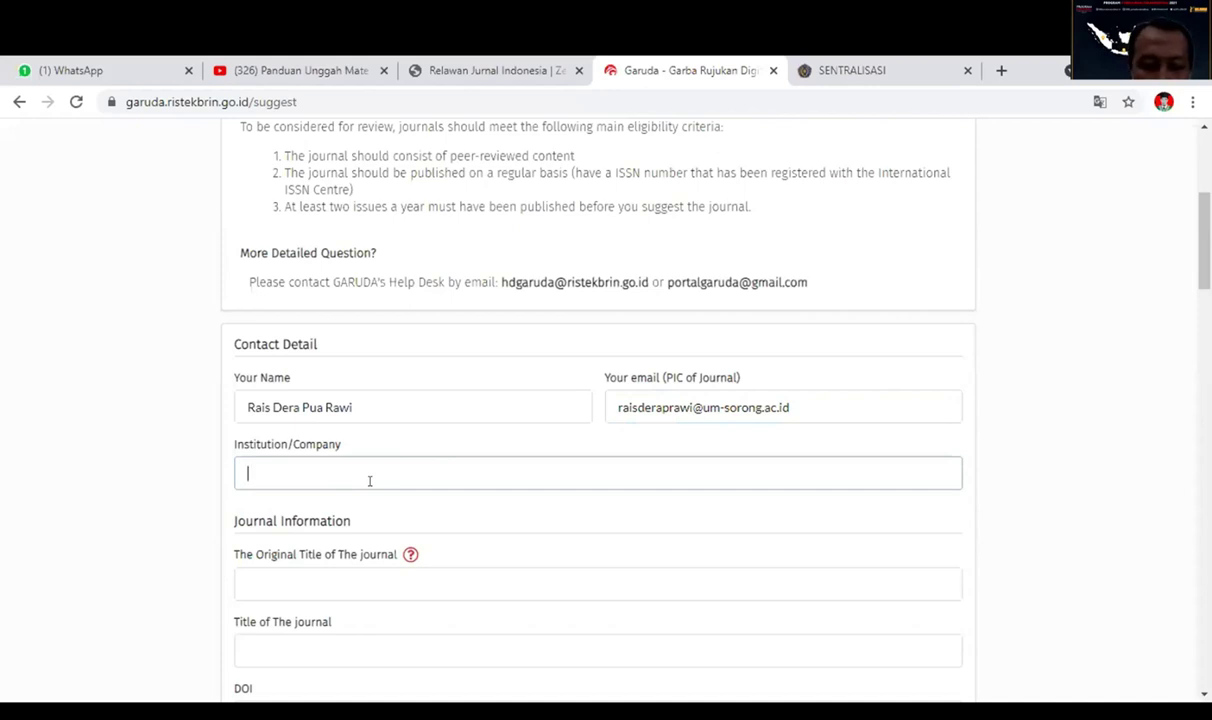
{"action": "type", "text": "Univer"}
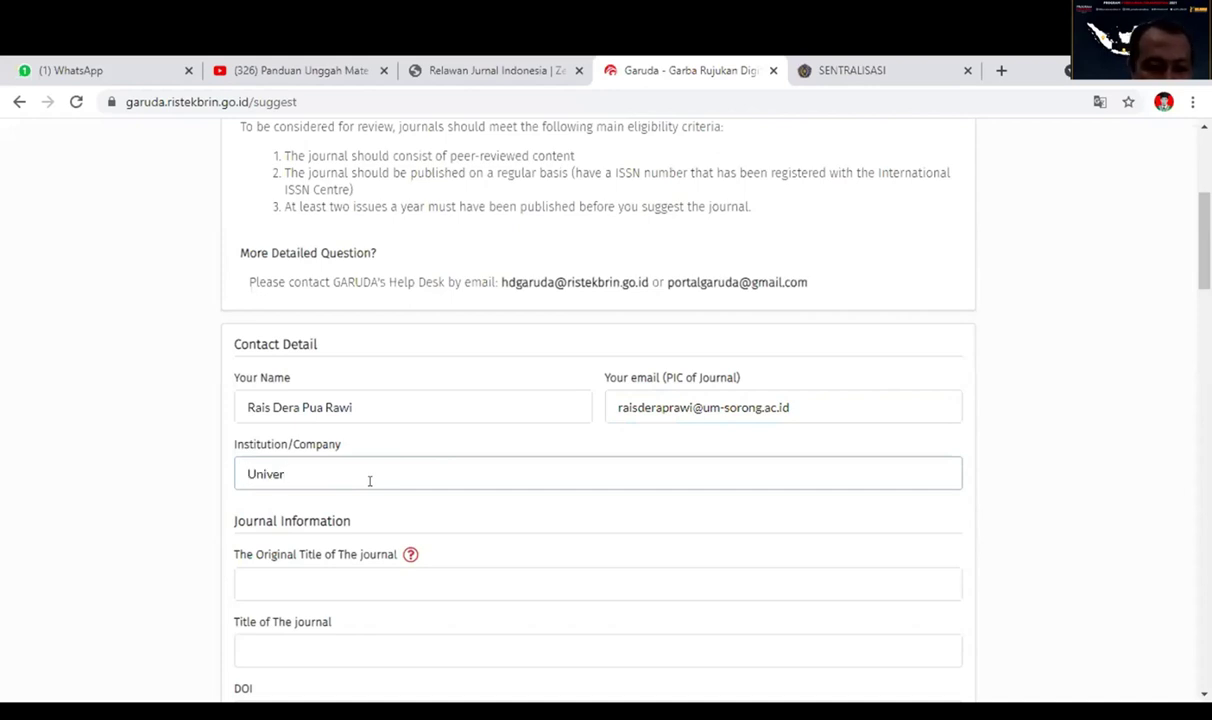
{"action": "type", "text": "s"}
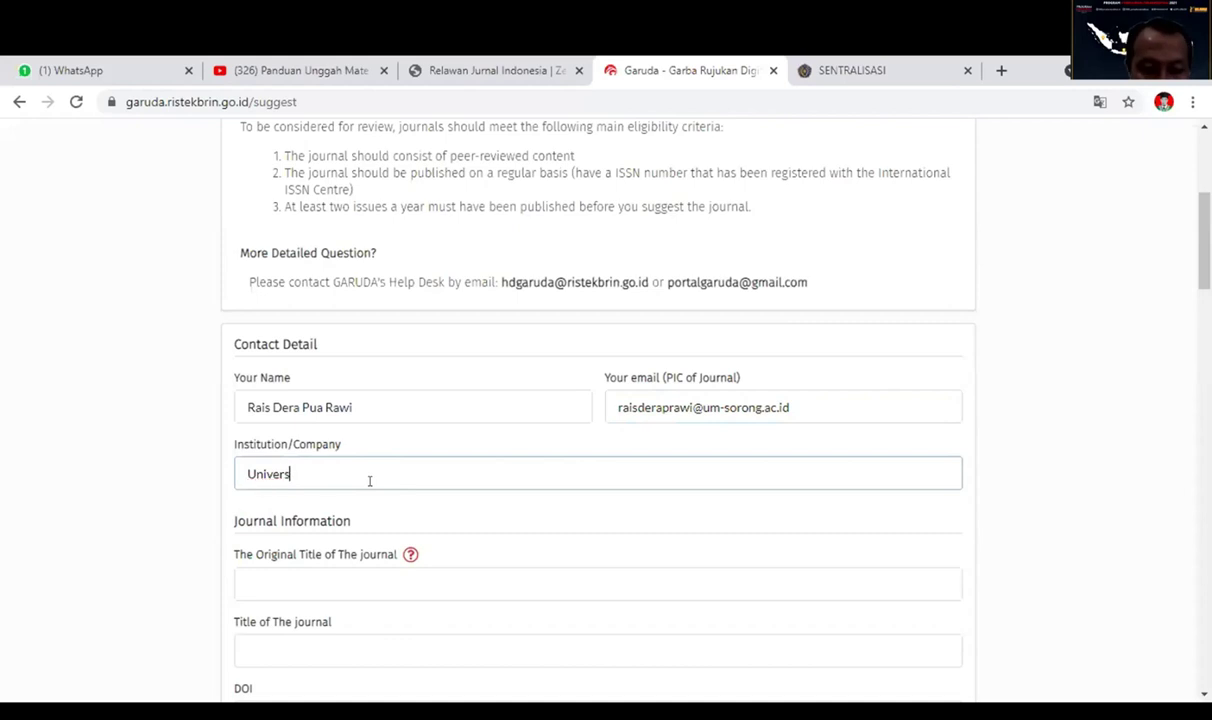
{"action": "type", "text": "itas Muhamm"}
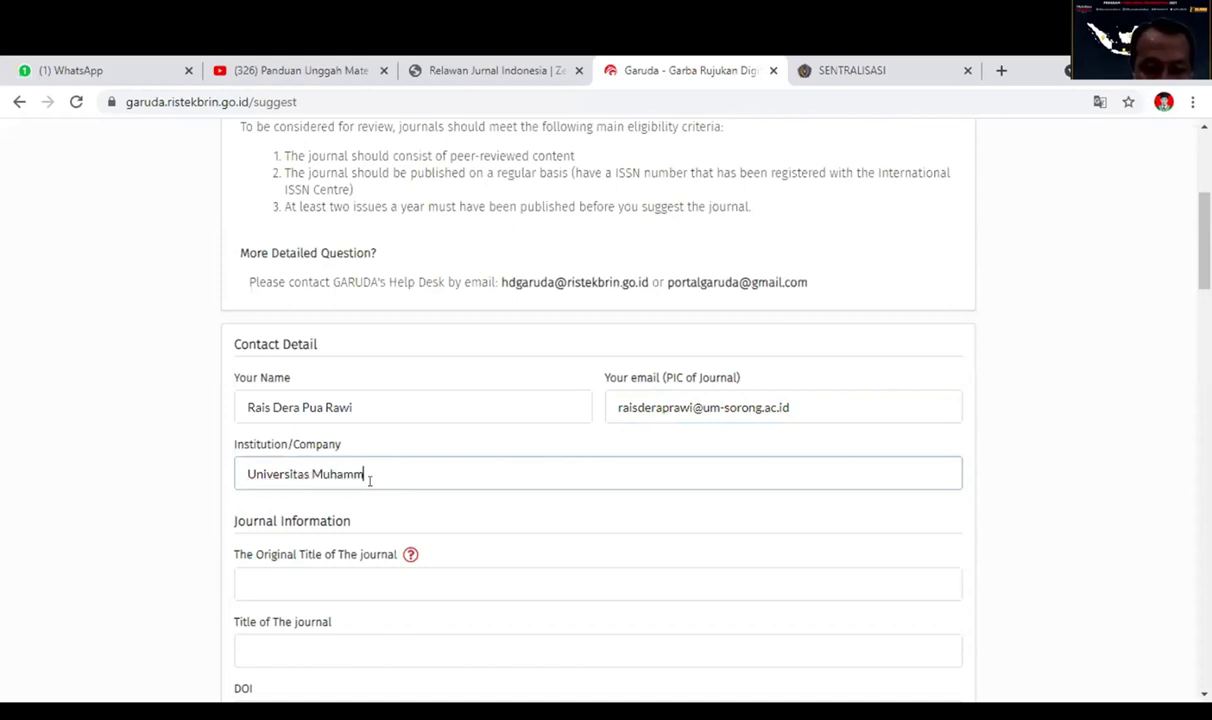
{"action": "type", "text": "adiyah S"}
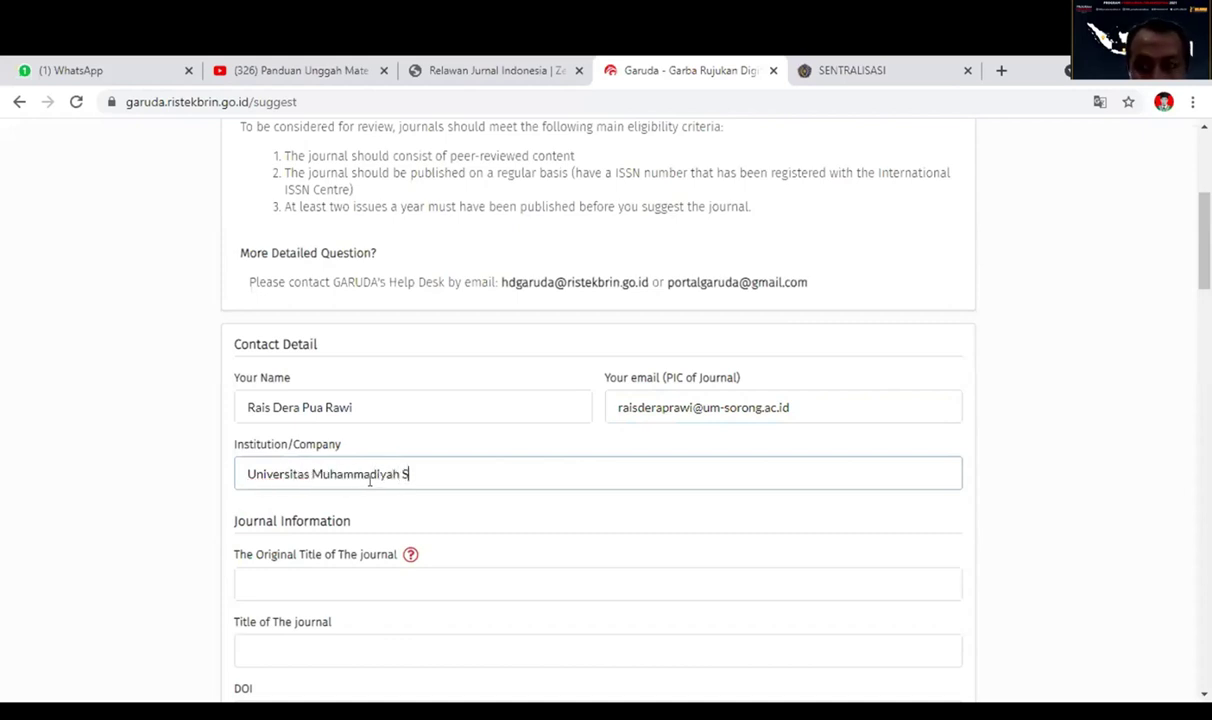
{"action": "type", "text": "orong"}
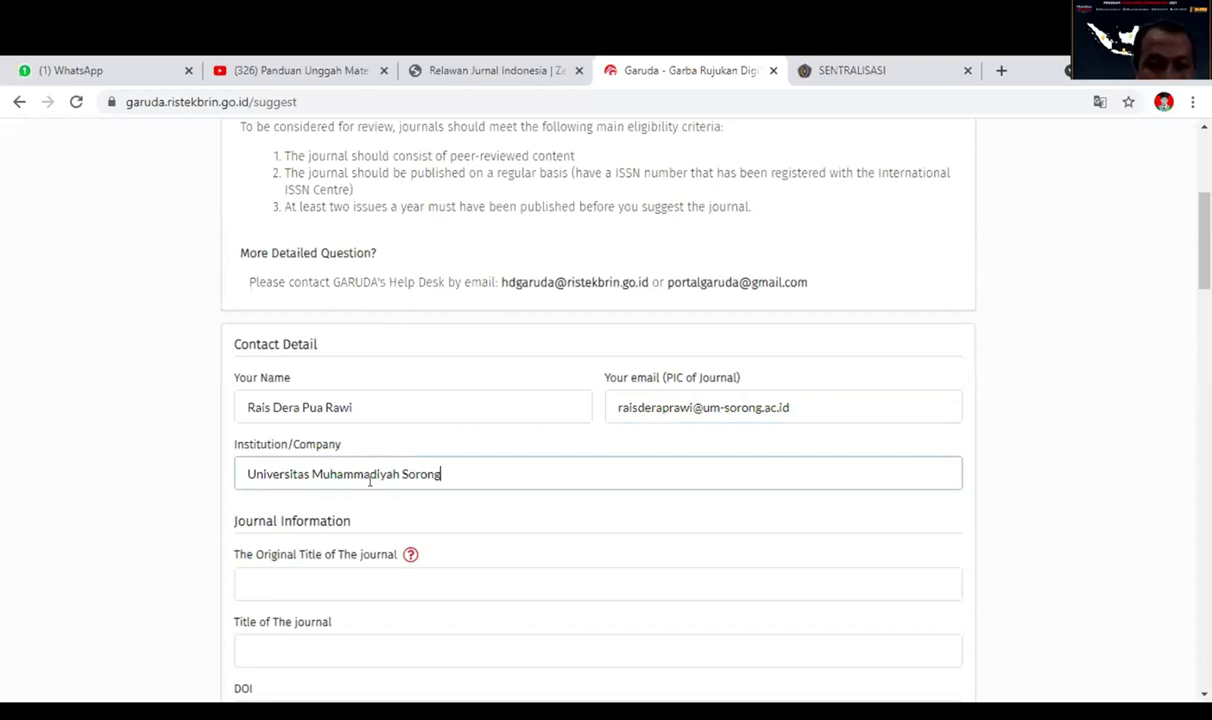
{"action": "scroll", "coordinate": [500, 565], "scroll_direction": "down", "scroll_amount": 1}
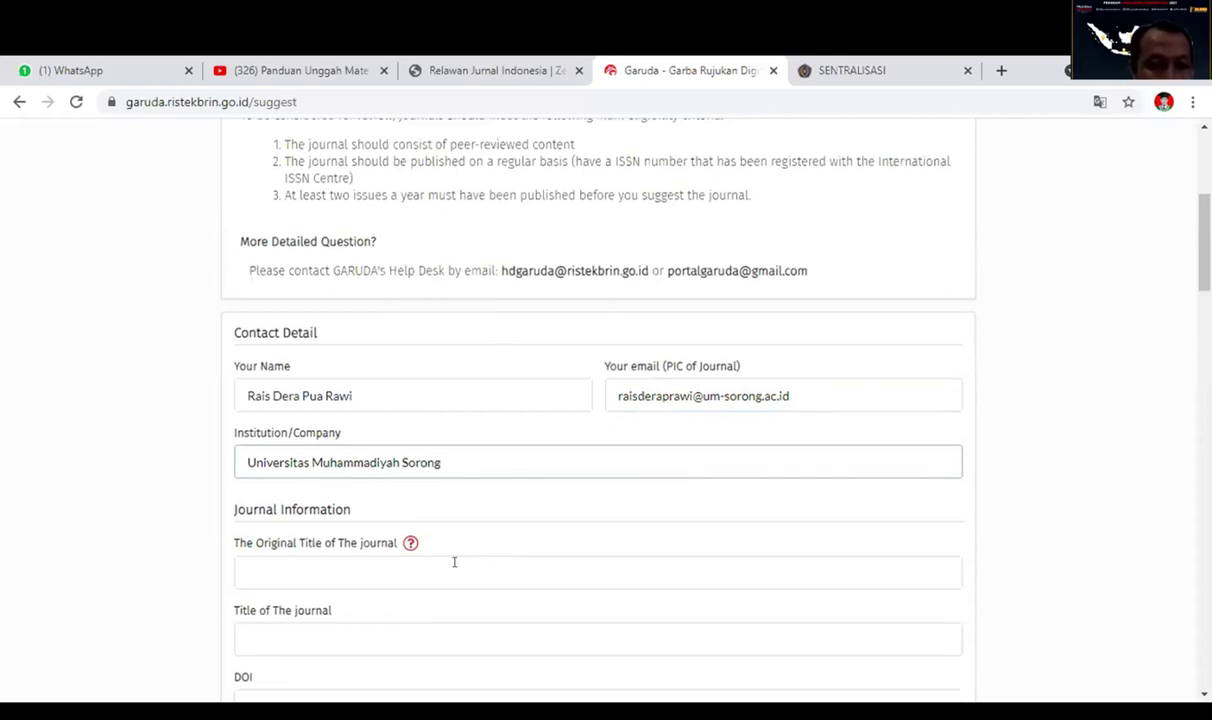
Enter original title 'Sentralisasi', journal title 'Sentrilasi' and DOI '00000'.
{"action": "scroll", "coordinate": [454, 560], "scroll_direction": "down", "scroll_amount": 2}
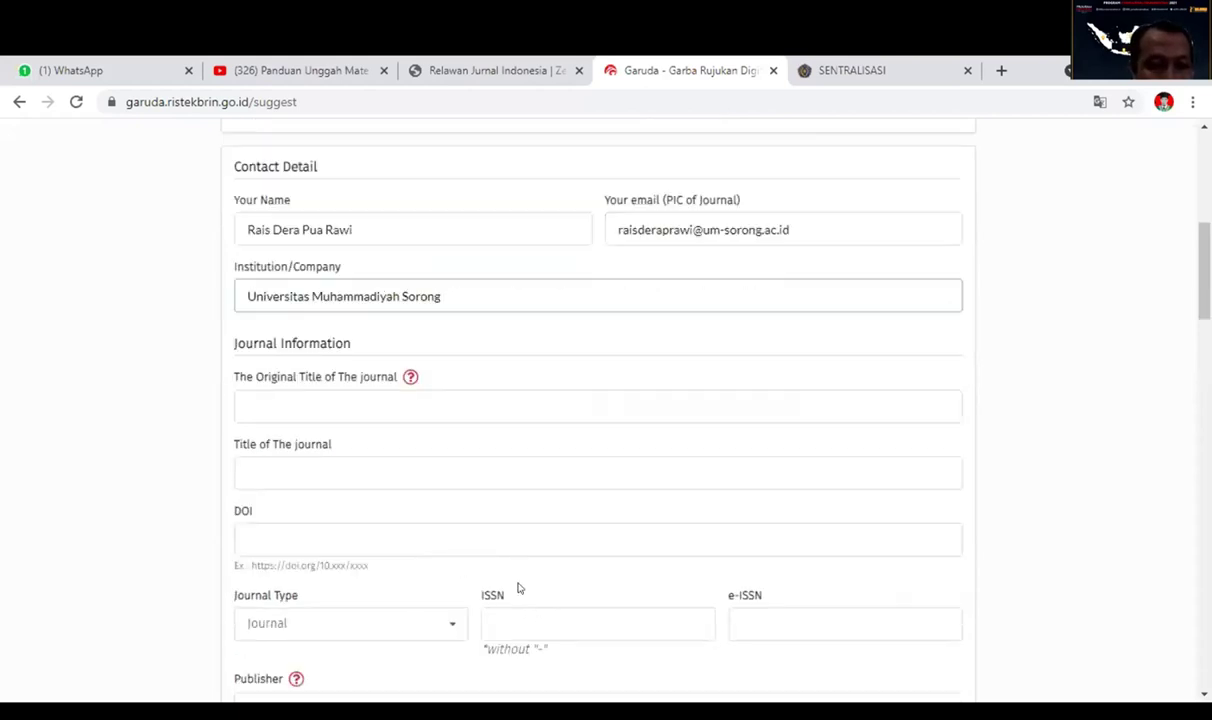
{"action": "left_click", "coordinate": [297, 403]}
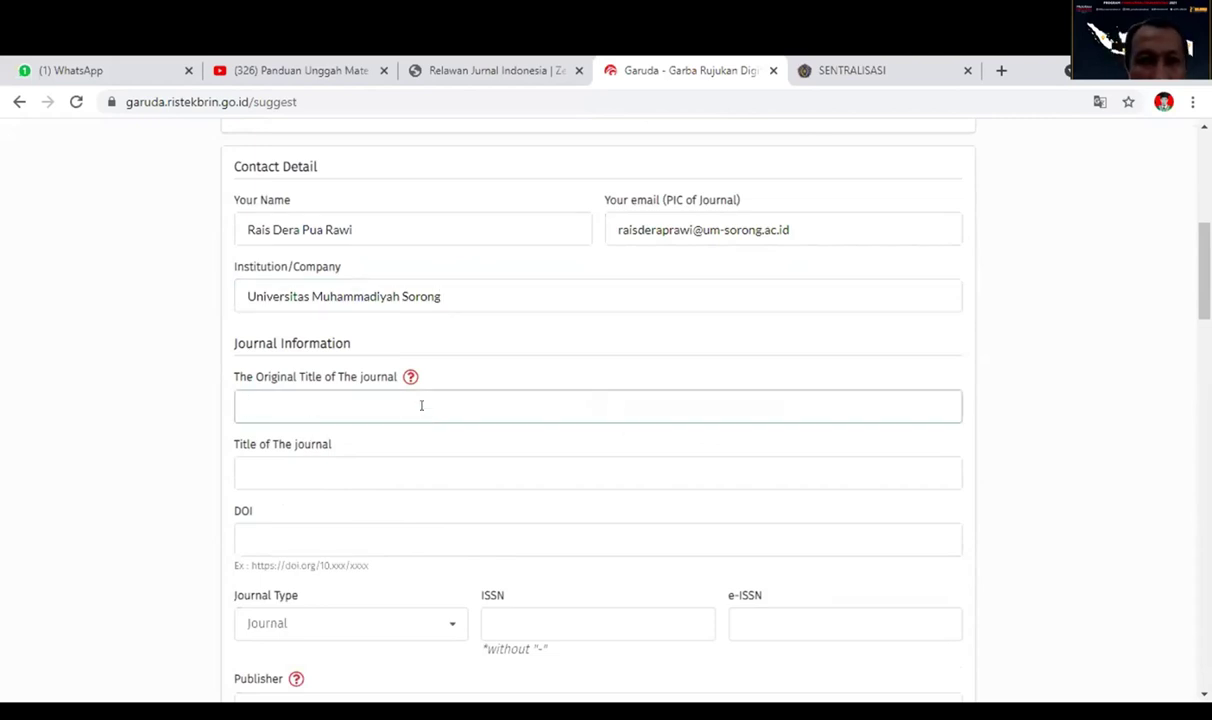
{"action": "type", "text": "Senta"}
{"action": "key", "text": "BackSpace"}
{"action": "type", "text": "ralisasi"}
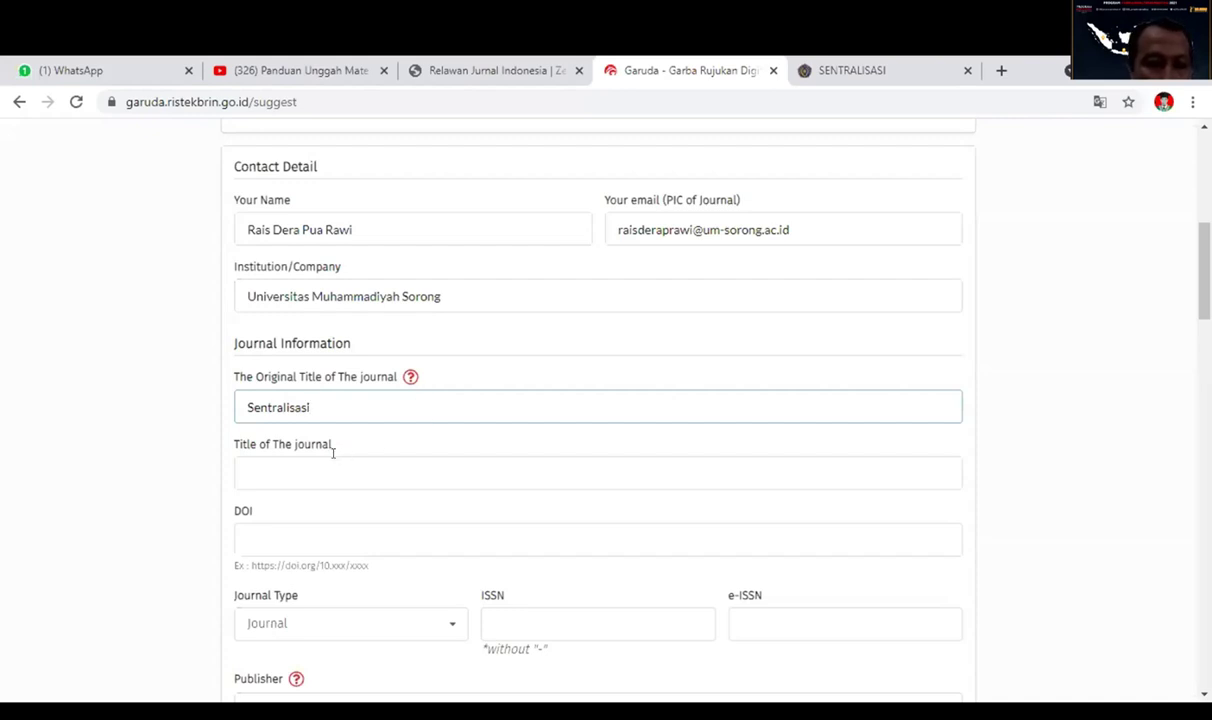
{"action": "left_click", "coordinate": [378, 473]}
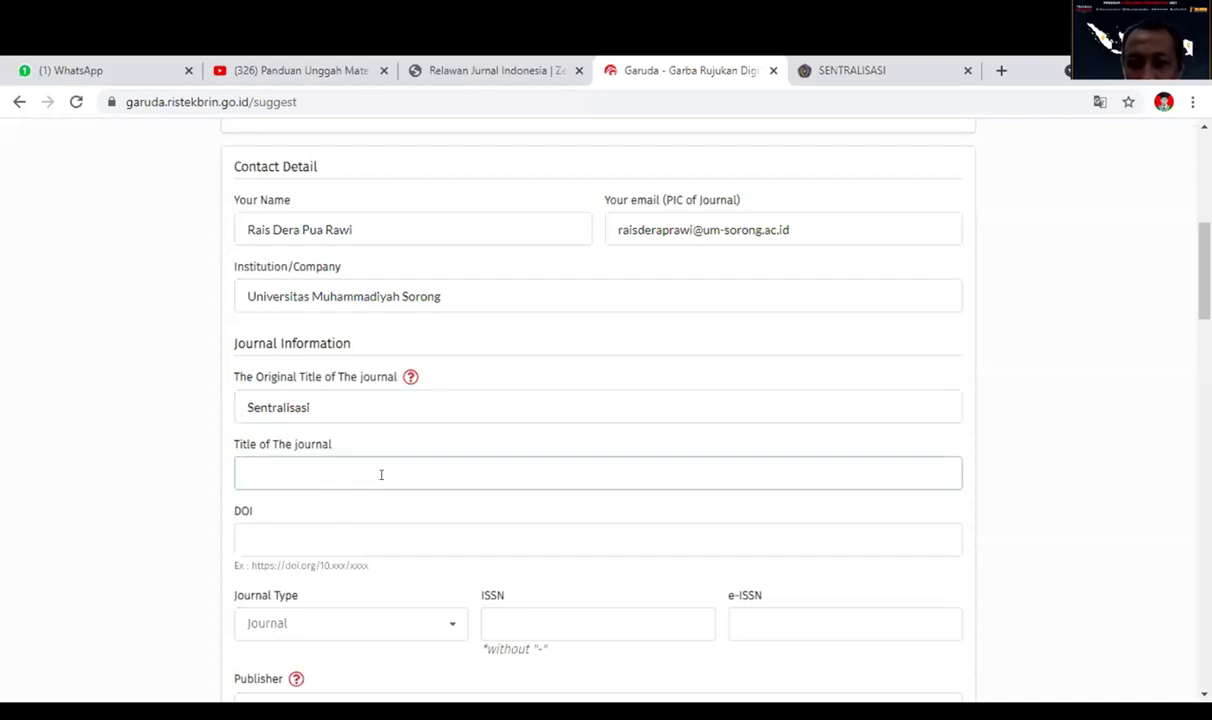
{"action": "type", "text": "S"}
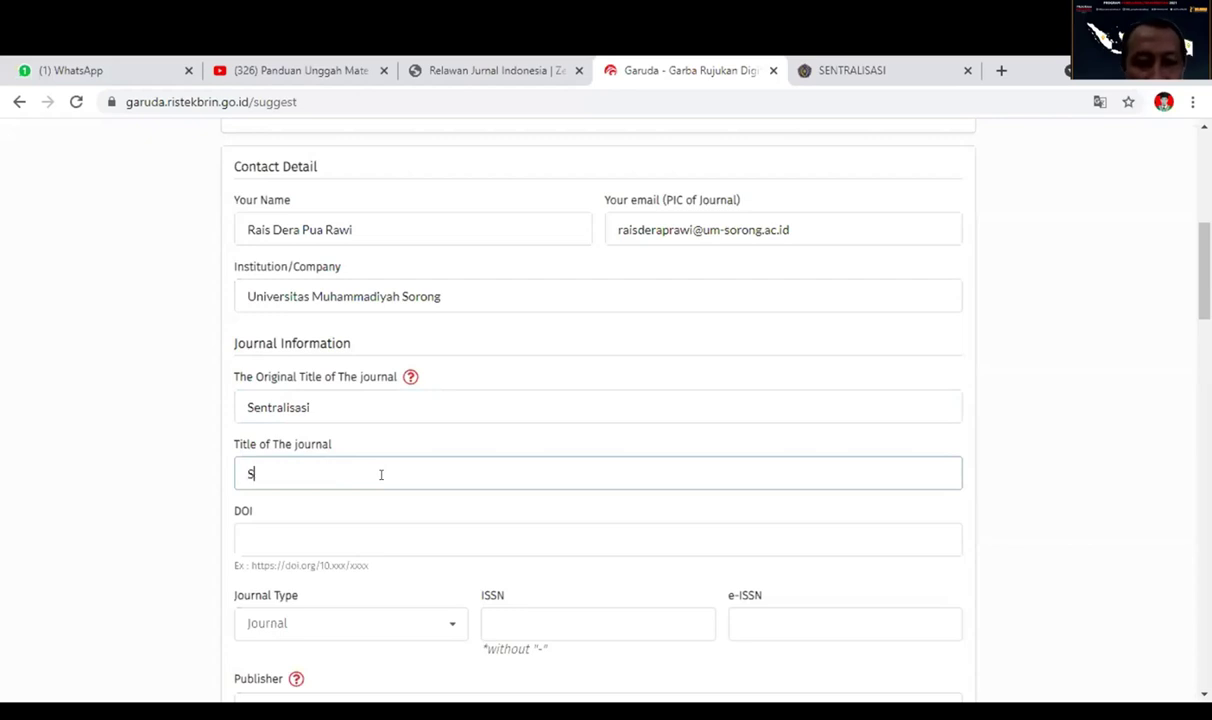
{"action": "type", "text": "entrilasi"}
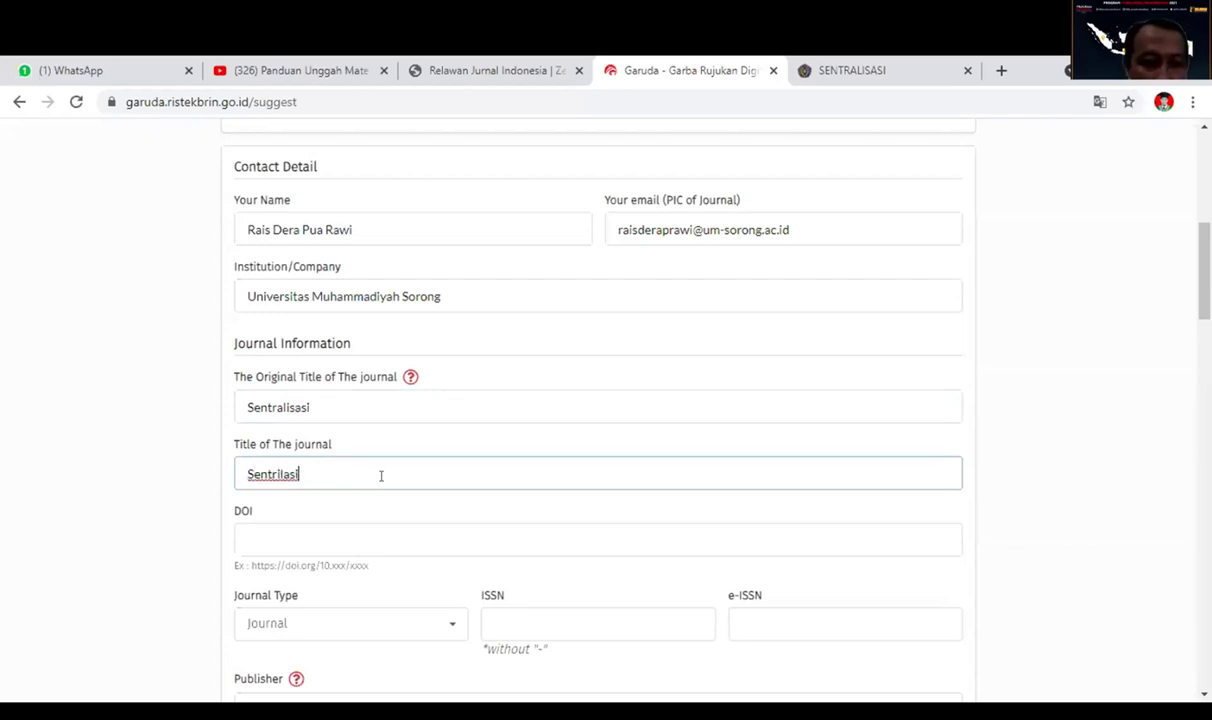
{"action": "left_click", "coordinate": [307, 539]}
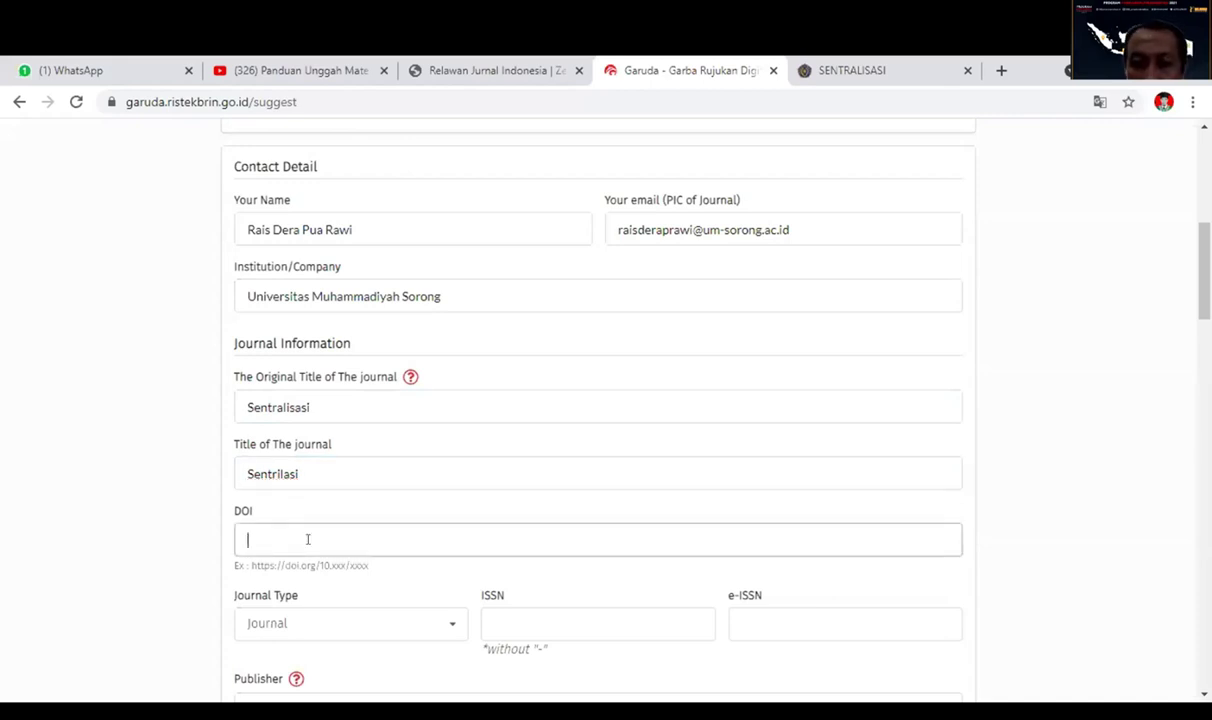
{"action": "type", "text": "00000"}
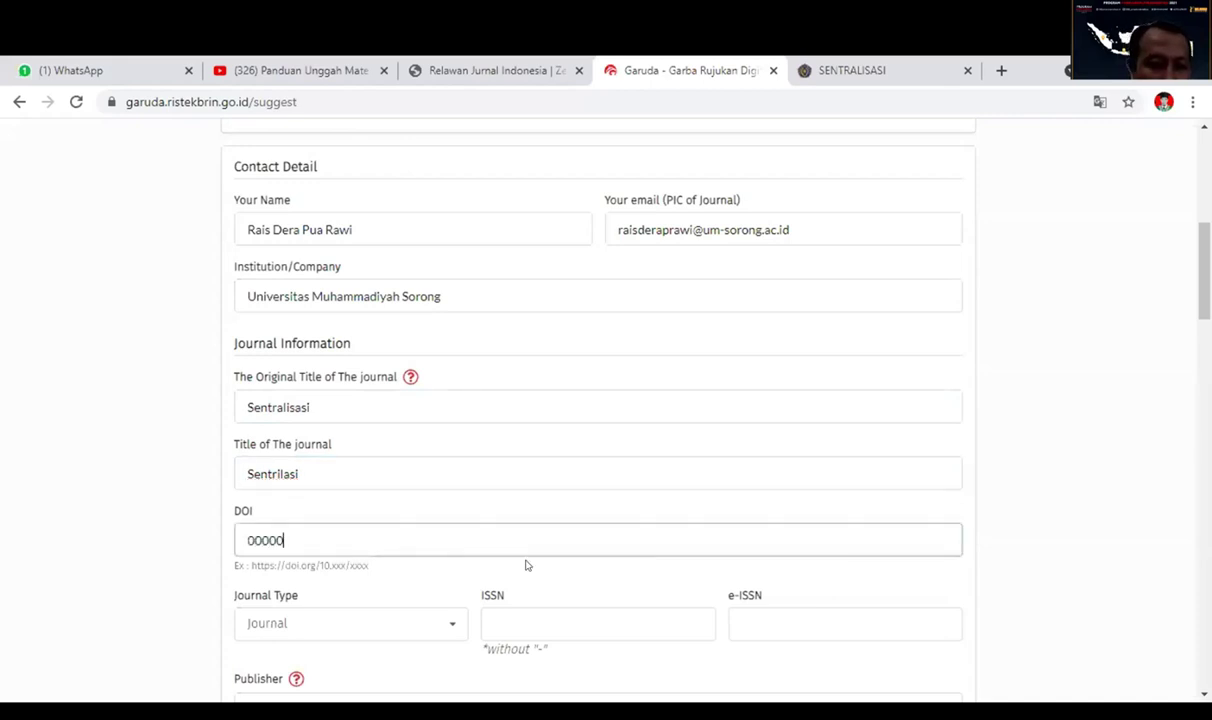
{"action": "scroll", "coordinate": [531, 564], "scroll_direction": "down", "scroll_amount": 1}
{"action": "scroll", "coordinate": [531, 564], "scroll_direction": "down", "scroll_amount": 1}
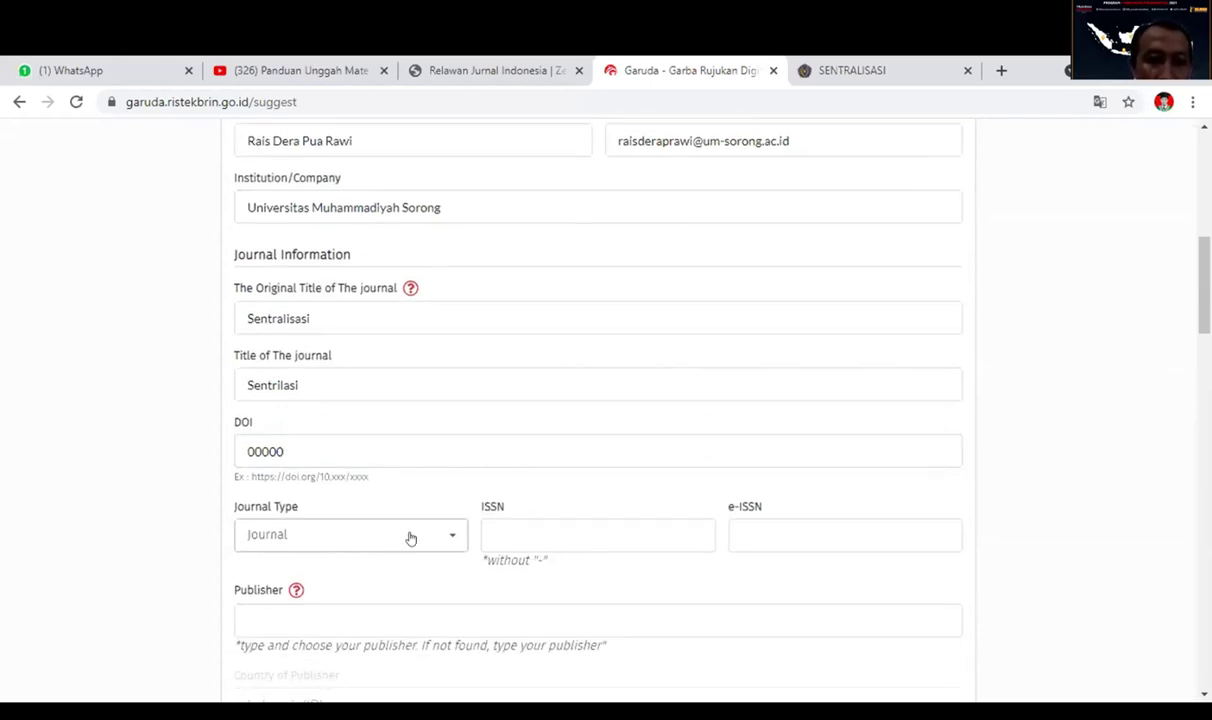
Choose Journal as the journal type, then enter e-ISSN 12233 and ISSN 1122333.
{"action": "left_click", "coordinate": [446, 538]}
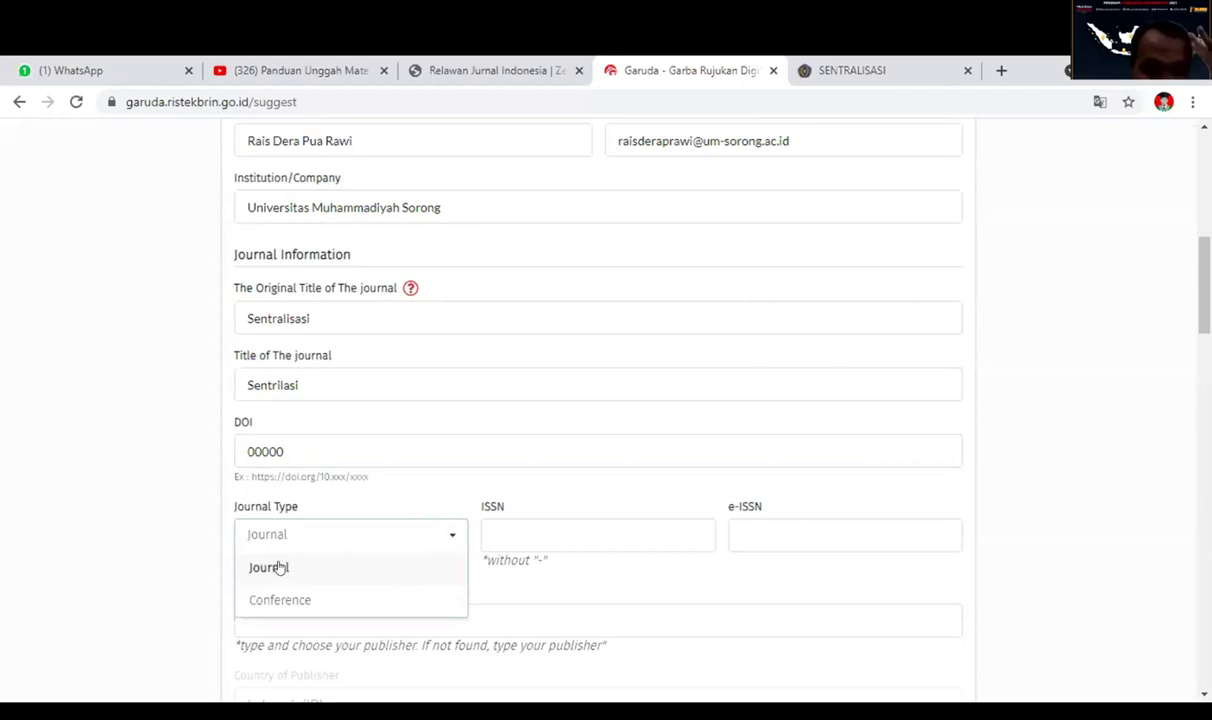
{"action": "left_click", "coordinate": [346, 566]}
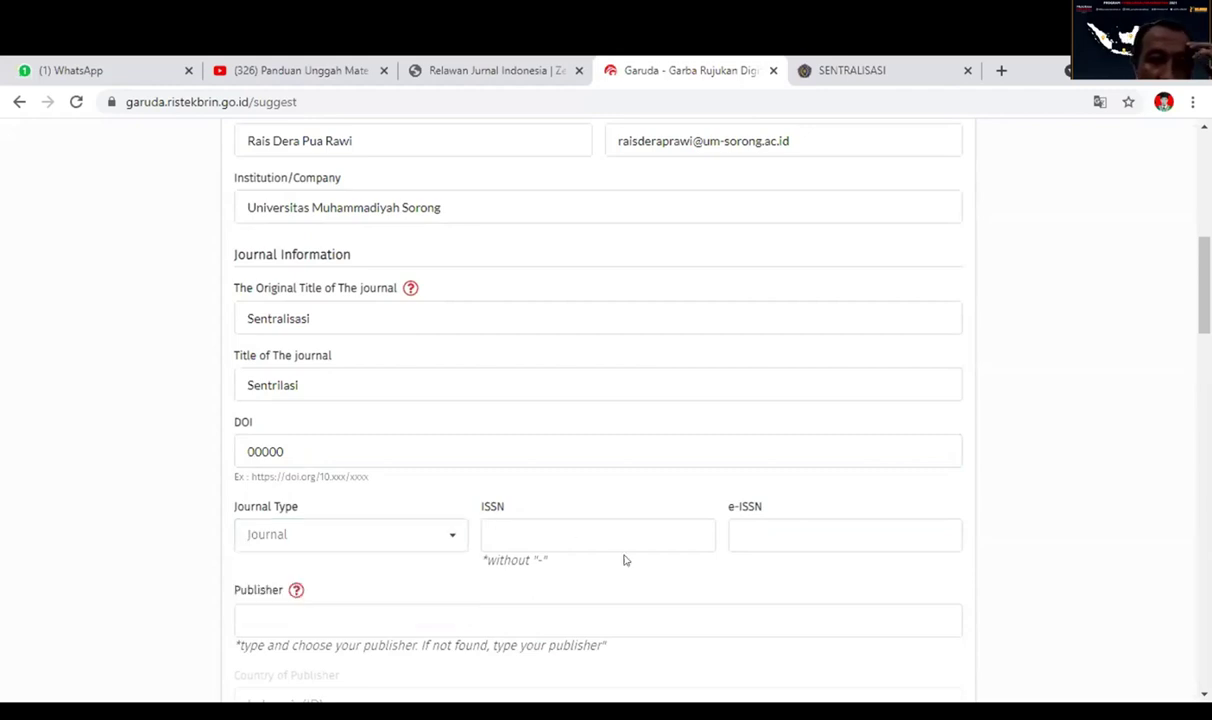
{"action": "left_click", "coordinate": [530, 525]}
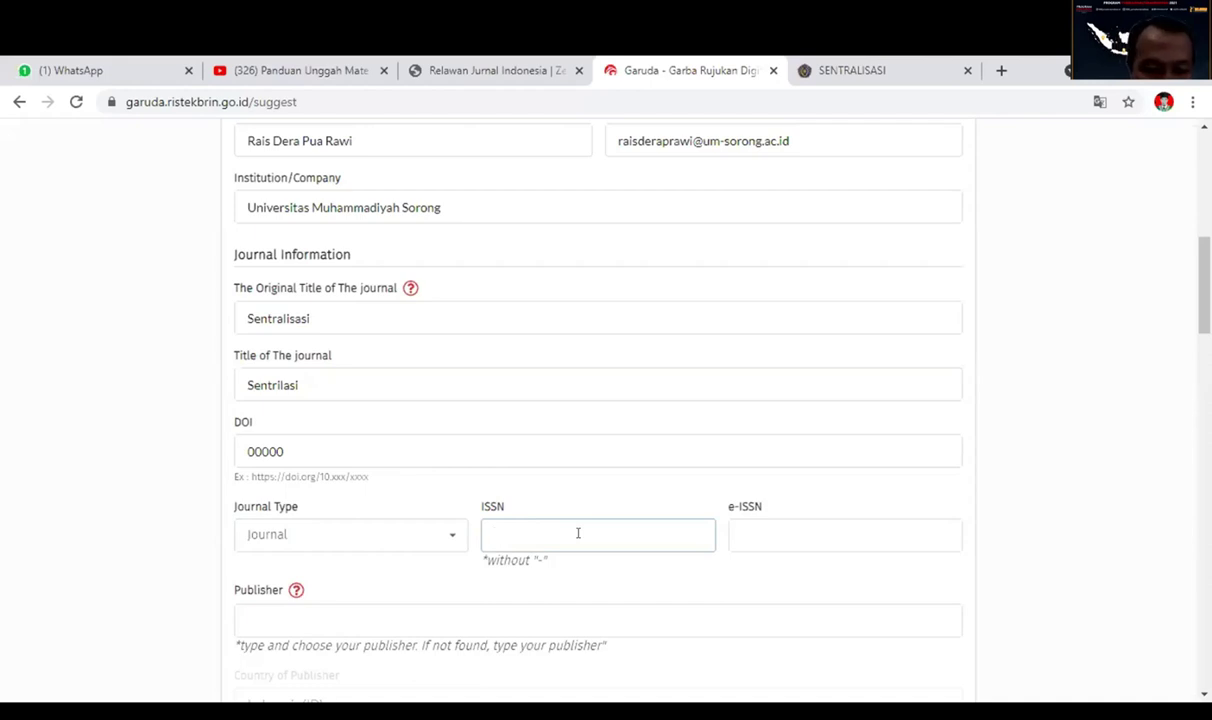
{"action": "left_click", "coordinate": [748, 531]}
{"action": "type", "text": "12233"}
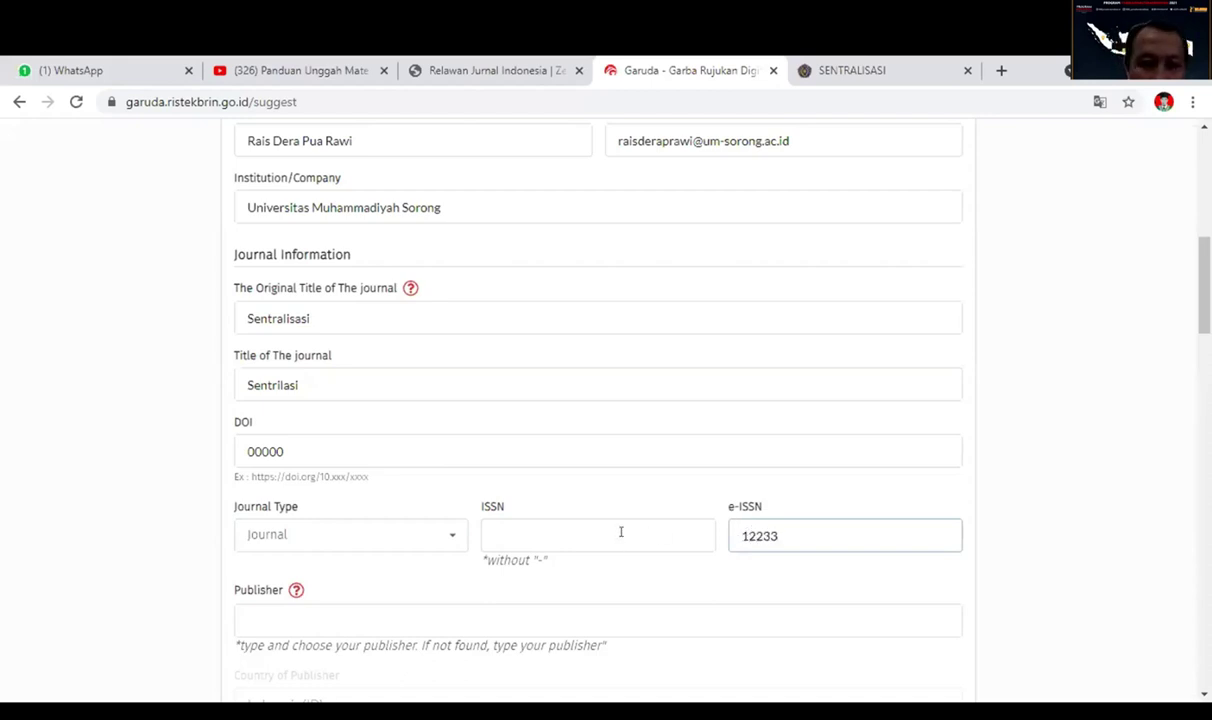
{"action": "left_click", "coordinate": [621, 532]}
{"action": "type", "text": "1122333"}
{"action": "scroll", "coordinate": [635, 550], "scroll_direction": "down", "scroll_amount": 3}
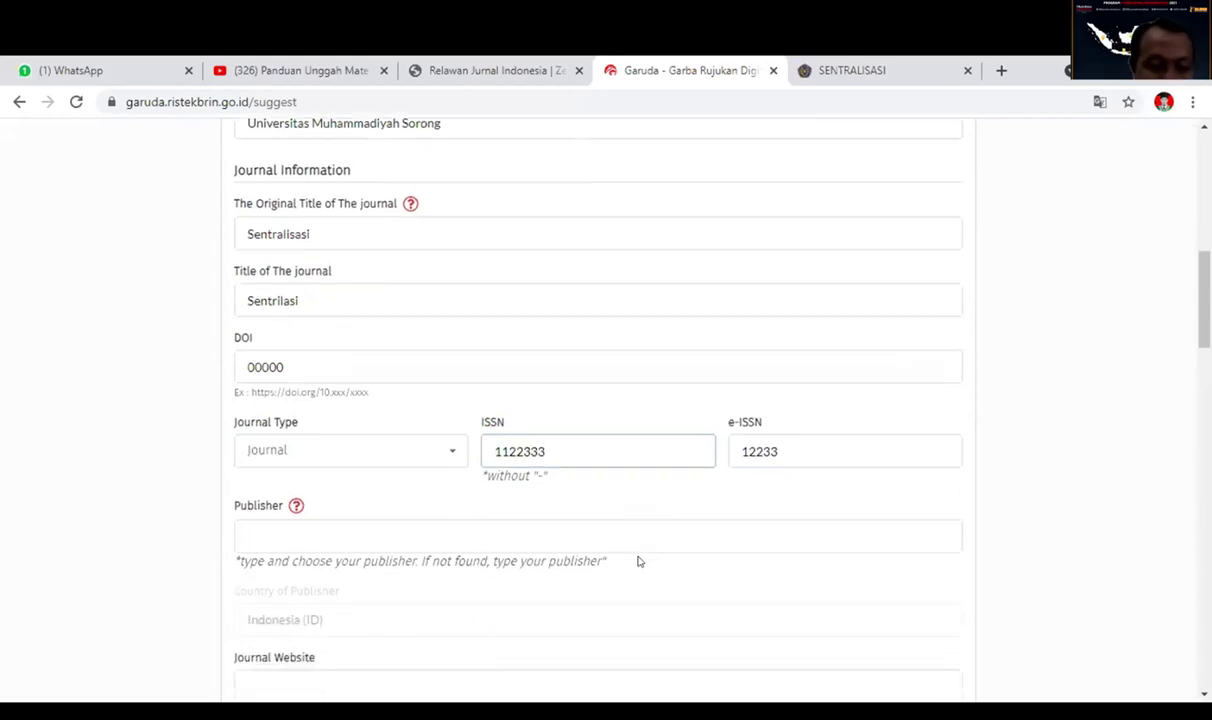
{"action": "left_click", "coordinate": [592, 450]}
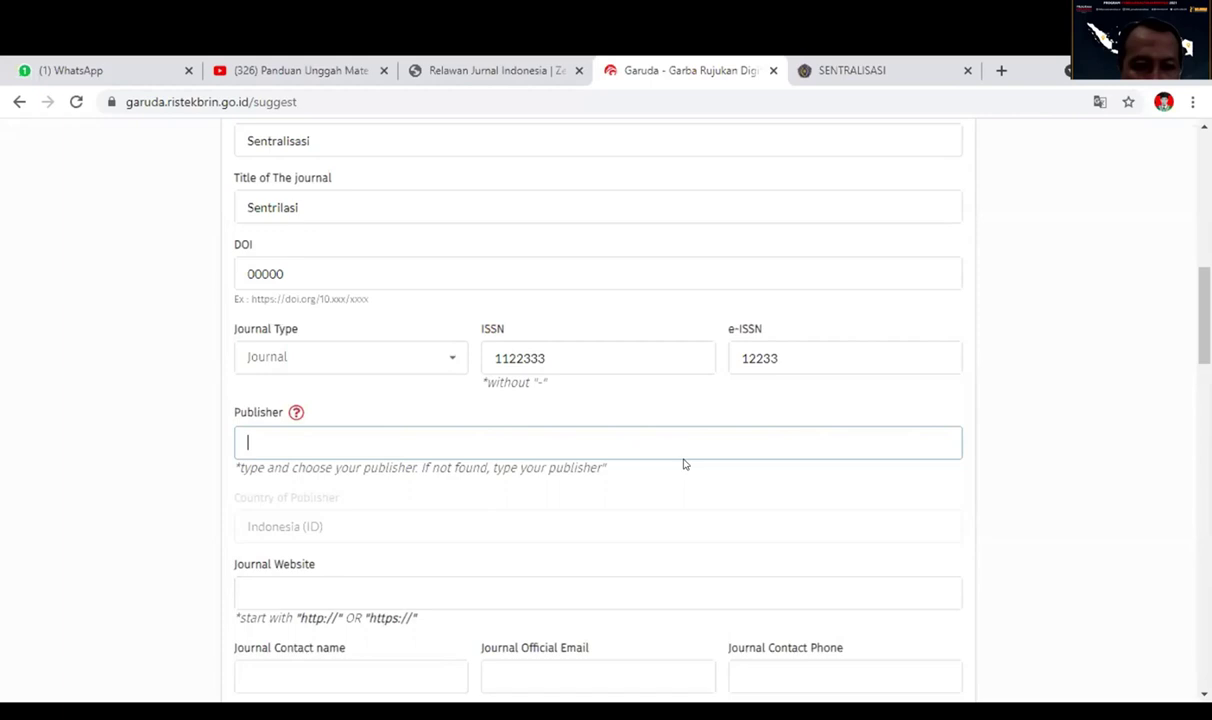
Set the publisher to Universitas Muhammadiyah Sorong from the suggestions.
{"action": "type", "text": "univer"}
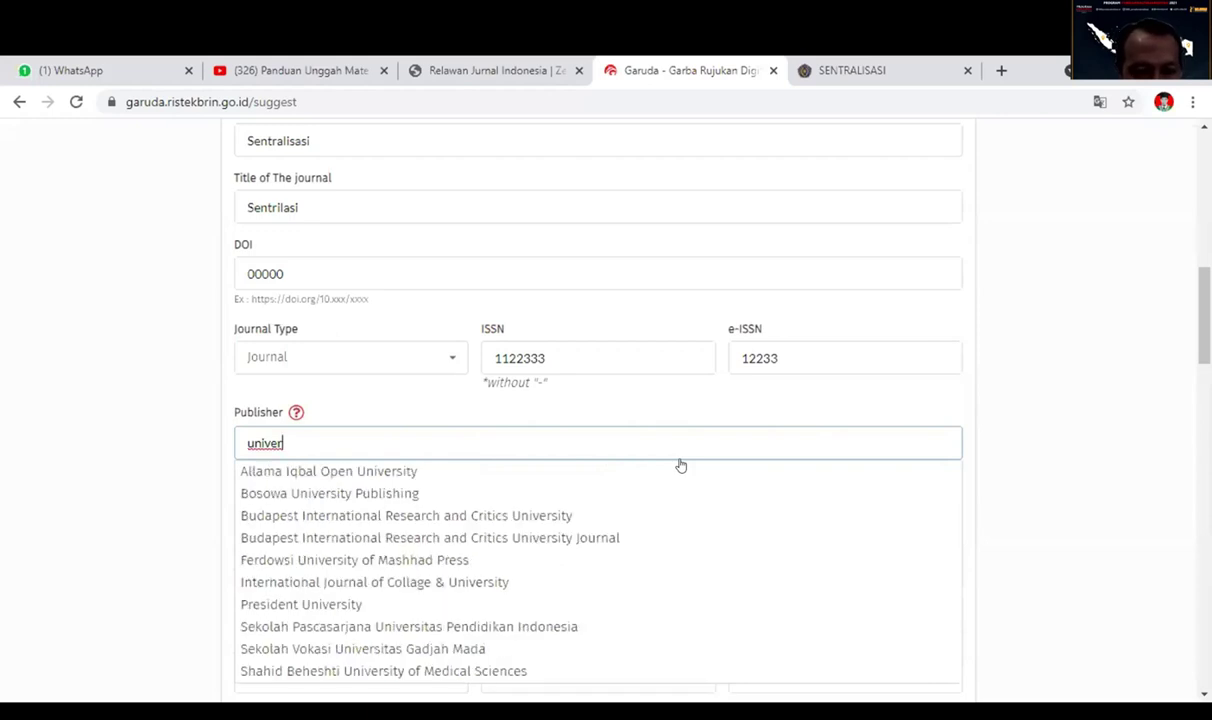
{"action": "type", "text": "sitas"}
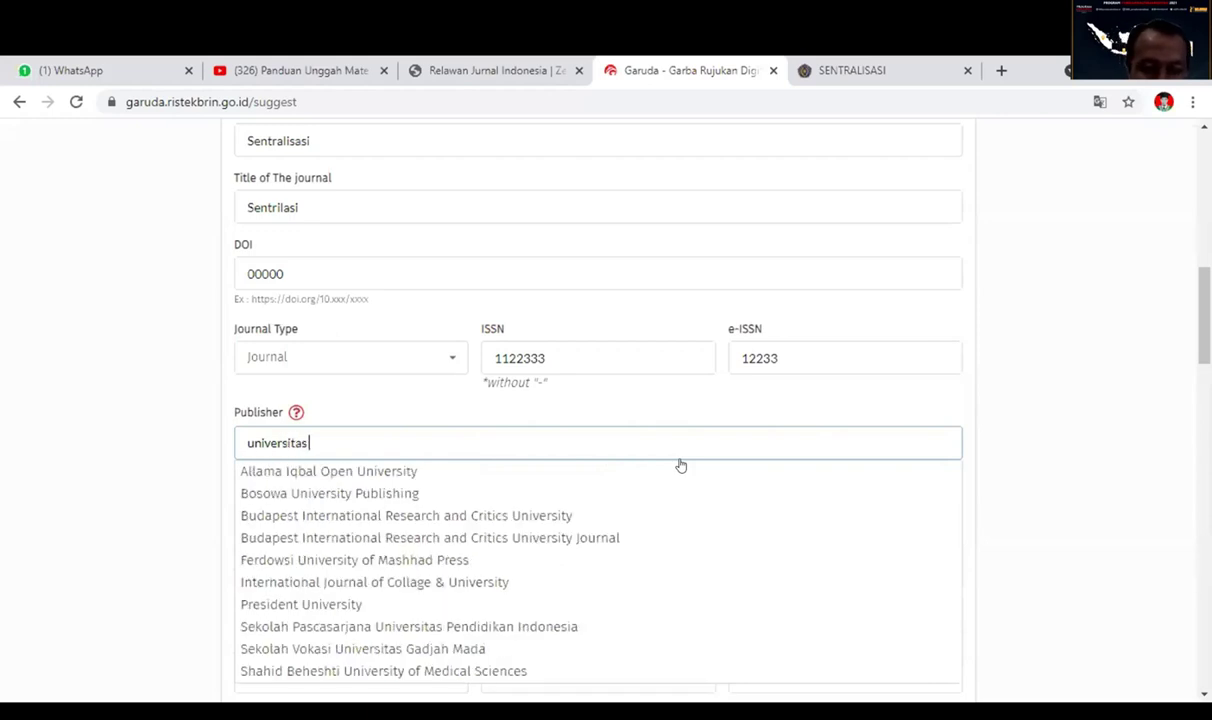
{"action": "type", "text": " muhammadiyah s"}
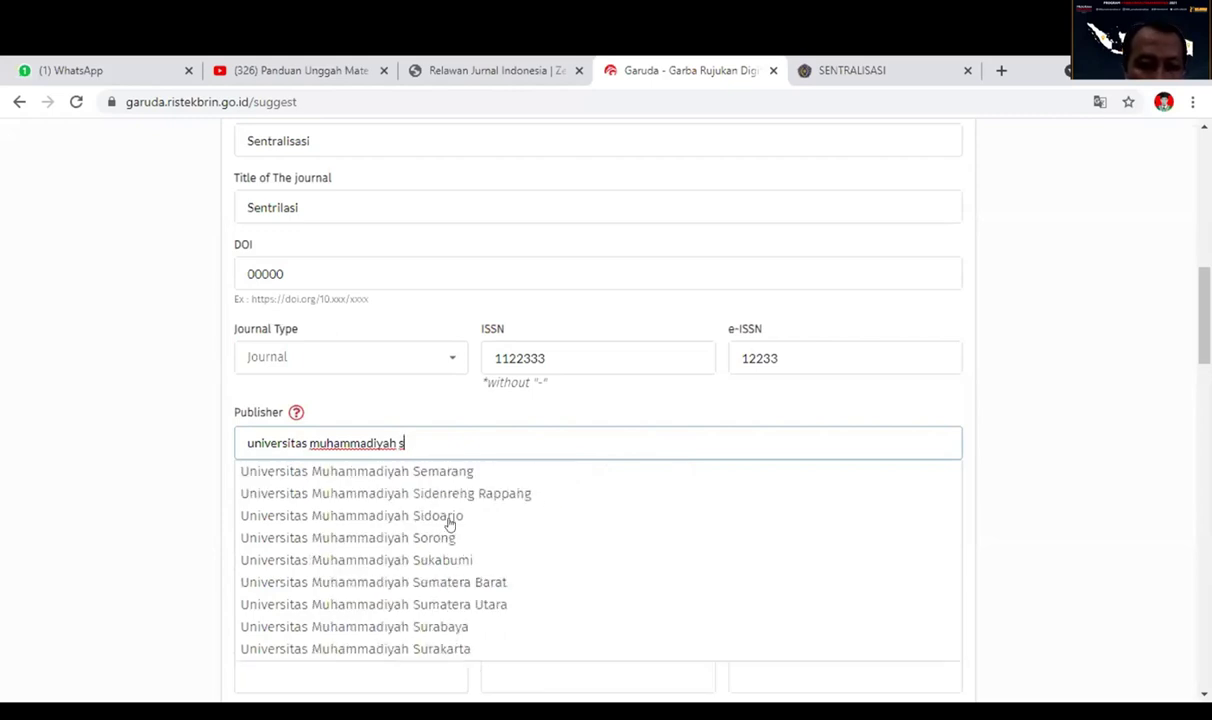
{"action": "left_click", "coordinate": [441, 538]}
{"action": "scroll", "coordinate": [677, 577], "scroll_direction": "down", "scroll_amount": 1}
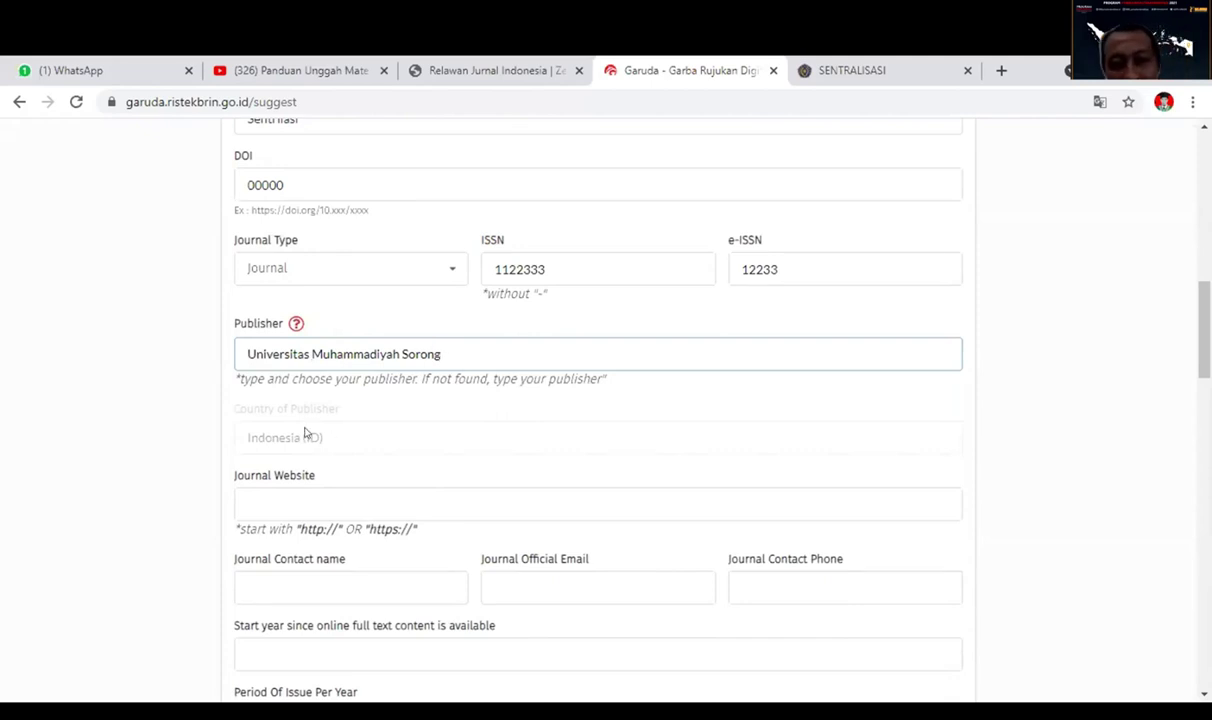
{"action": "scroll", "coordinate": [441, 464], "scroll_direction": "down", "scroll_amount": 2}
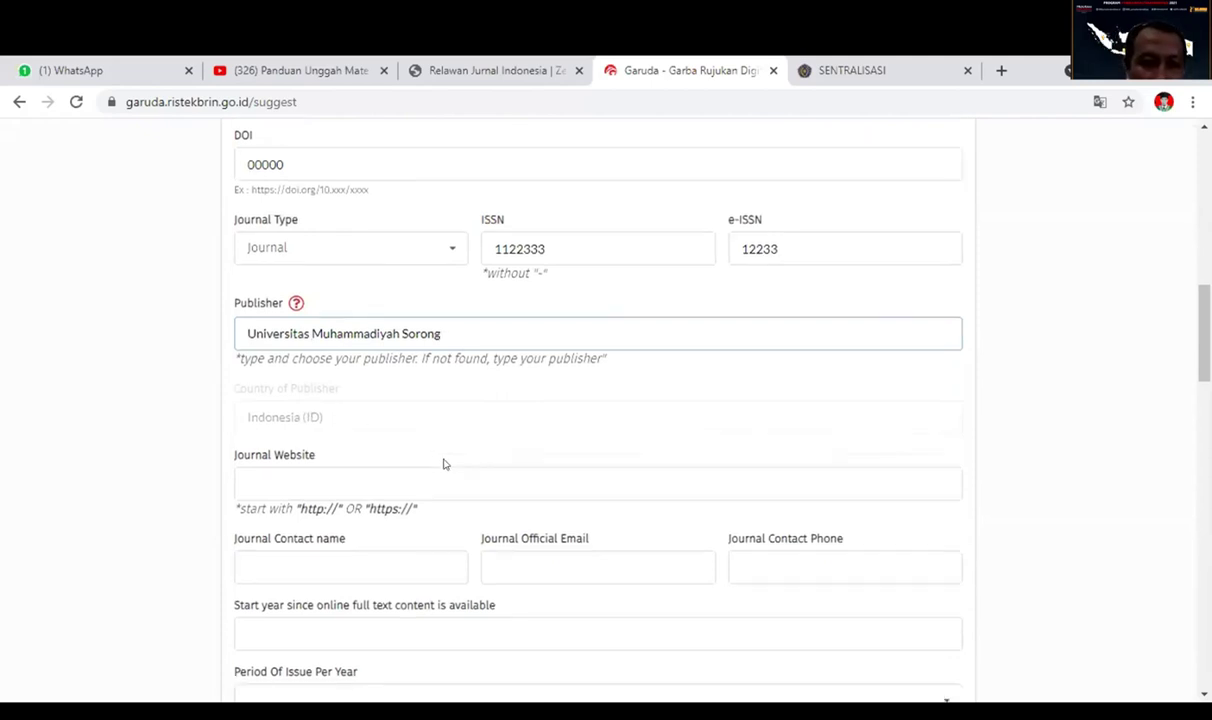
Copy the Sentralisasi journal homepage address from its browser tab.
{"action": "left_click", "coordinate": [403, 408]}
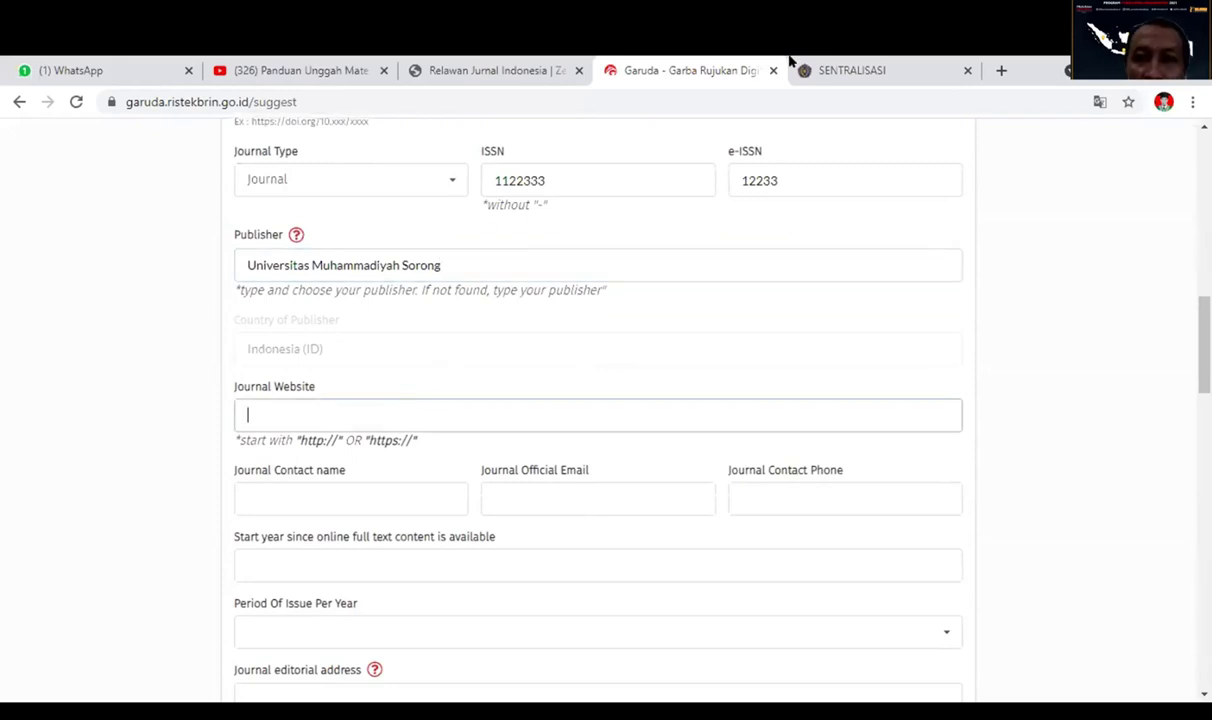
{"action": "left_click", "coordinate": [846, 70]}
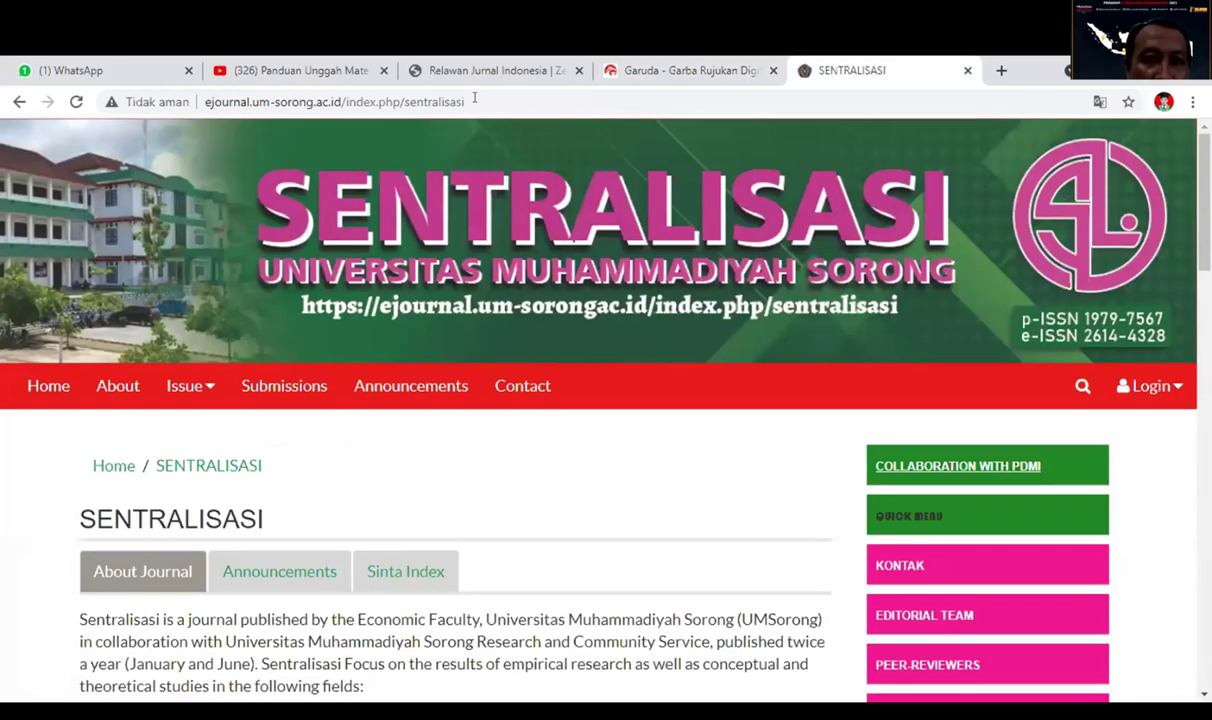
{"action": "left_click", "coordinate": [474, 97]}
{"action": "key", "text": "ctrl+c"}
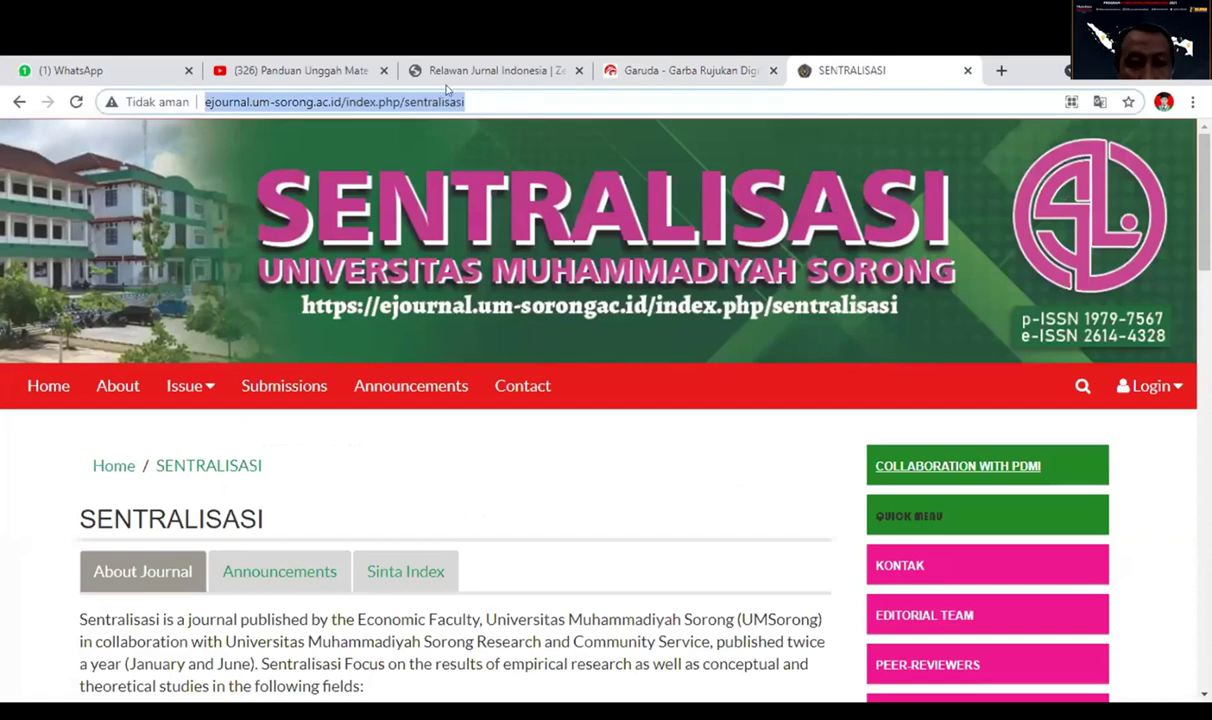
{"action": "left_click", "coordinate": [680, 70]}
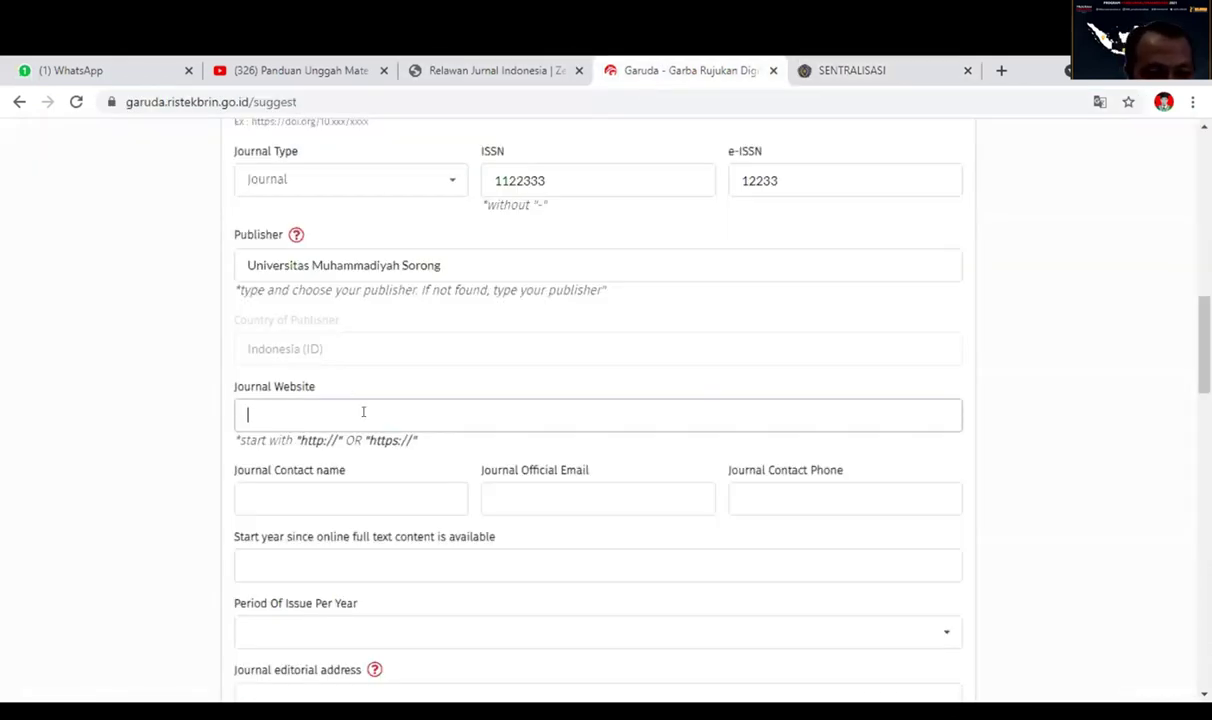
Paste the journal website URL and enter the contact name, official e-mail and phone number.
{"action": "key", "text": "ctrl+v"}
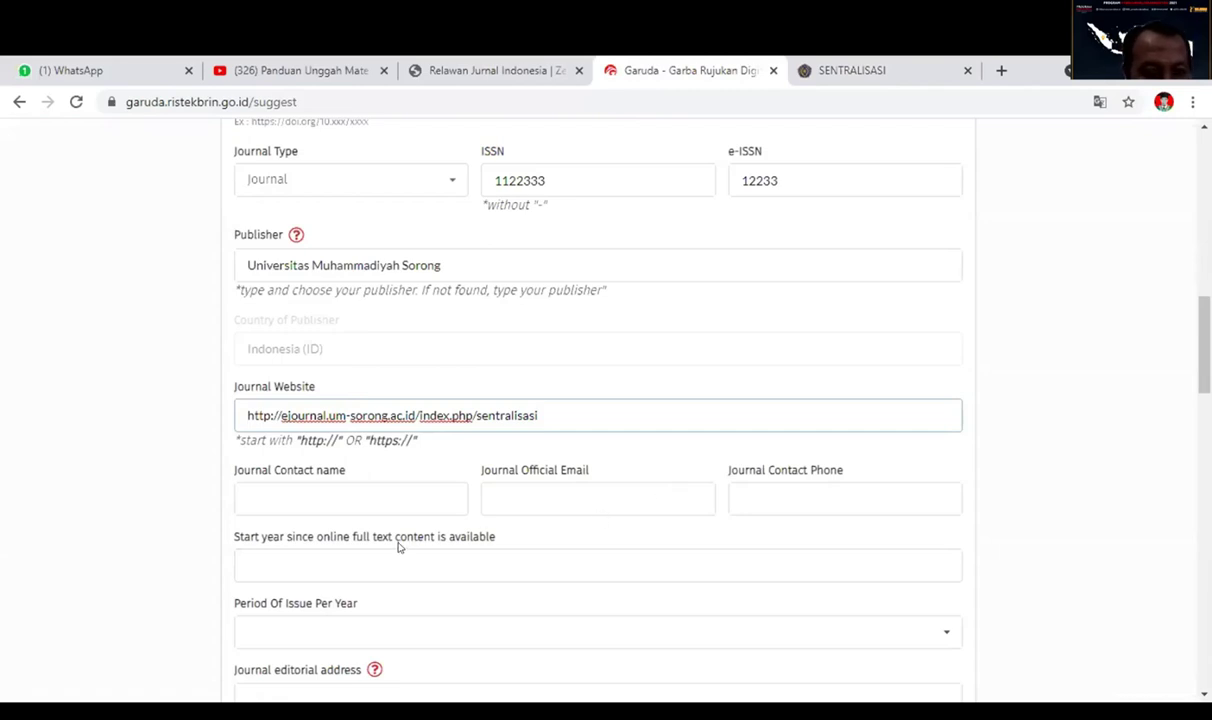
{"action": "left_click", "coordinate": [363, 495]}
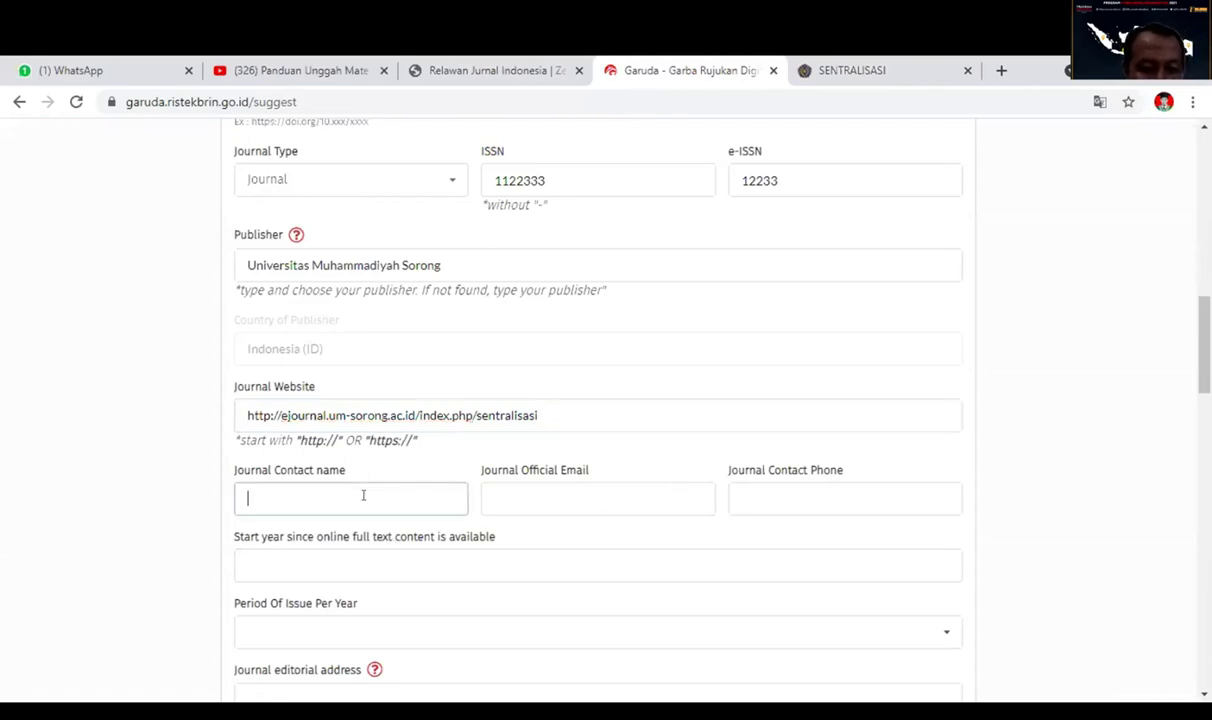
{"action": "type", "text": "rais"}
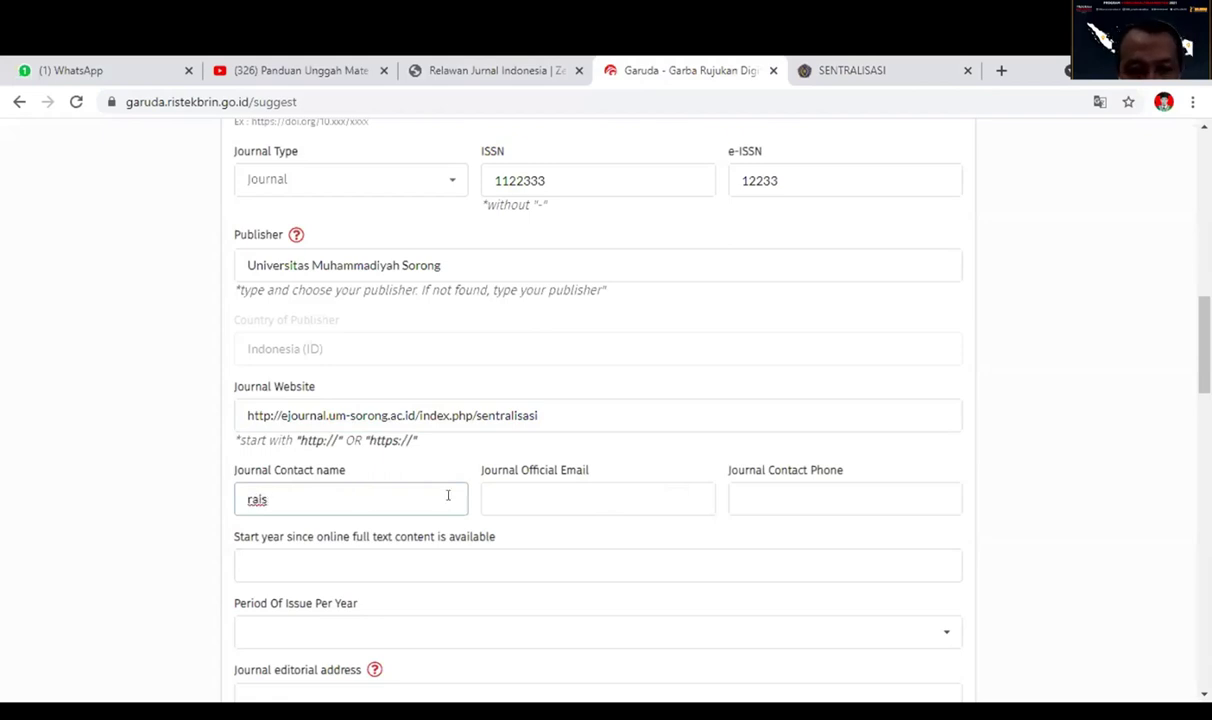
{"action": "left_click", "coordinate": [530, 480]}
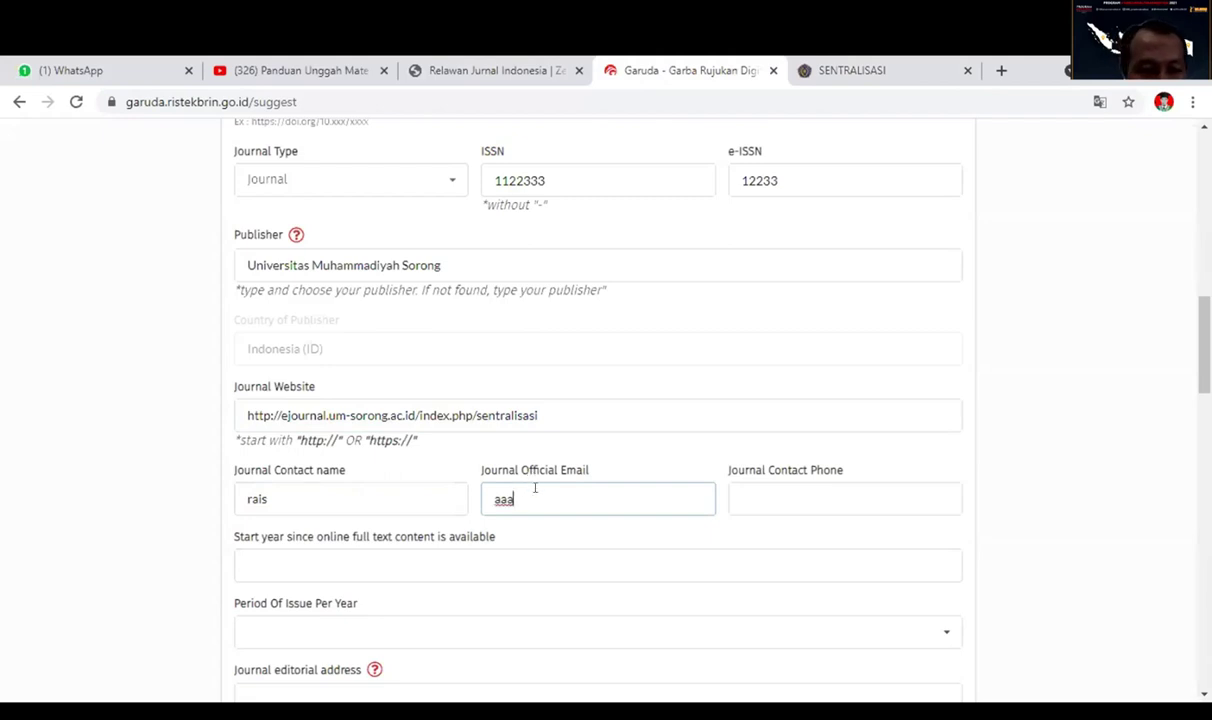
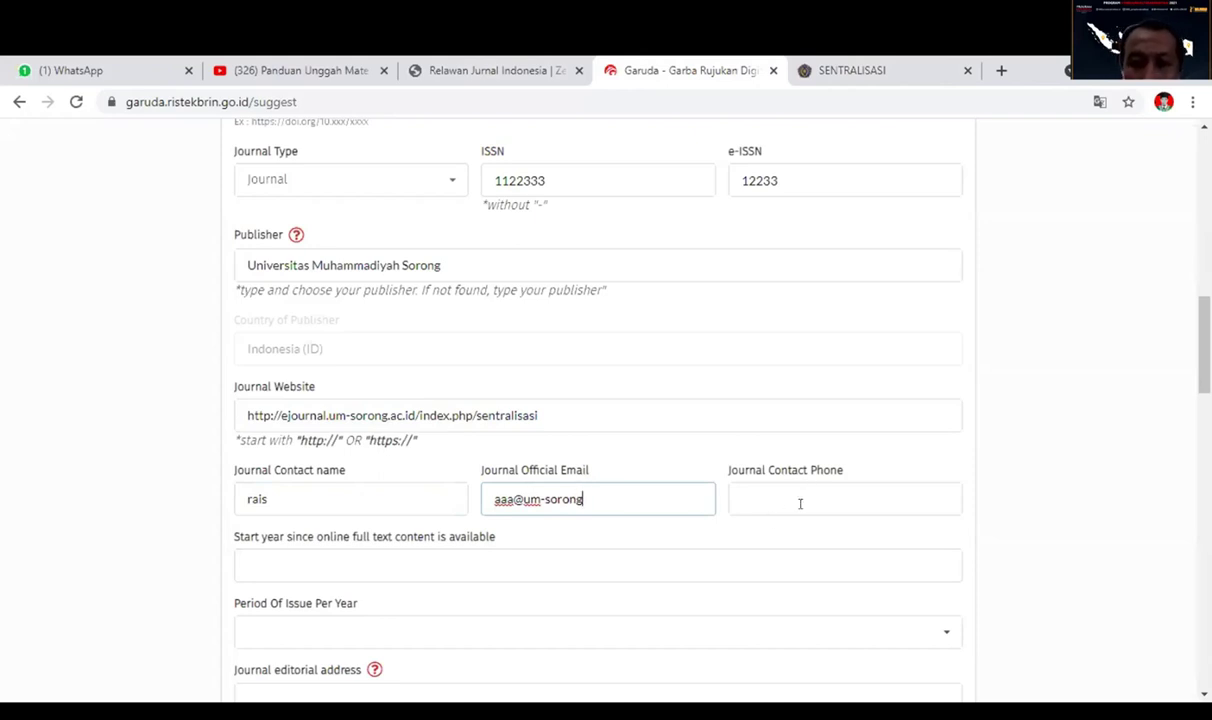
{"action": "left_click", "coordinate": [800, 494]}
{"action": "type", "text": "081"}
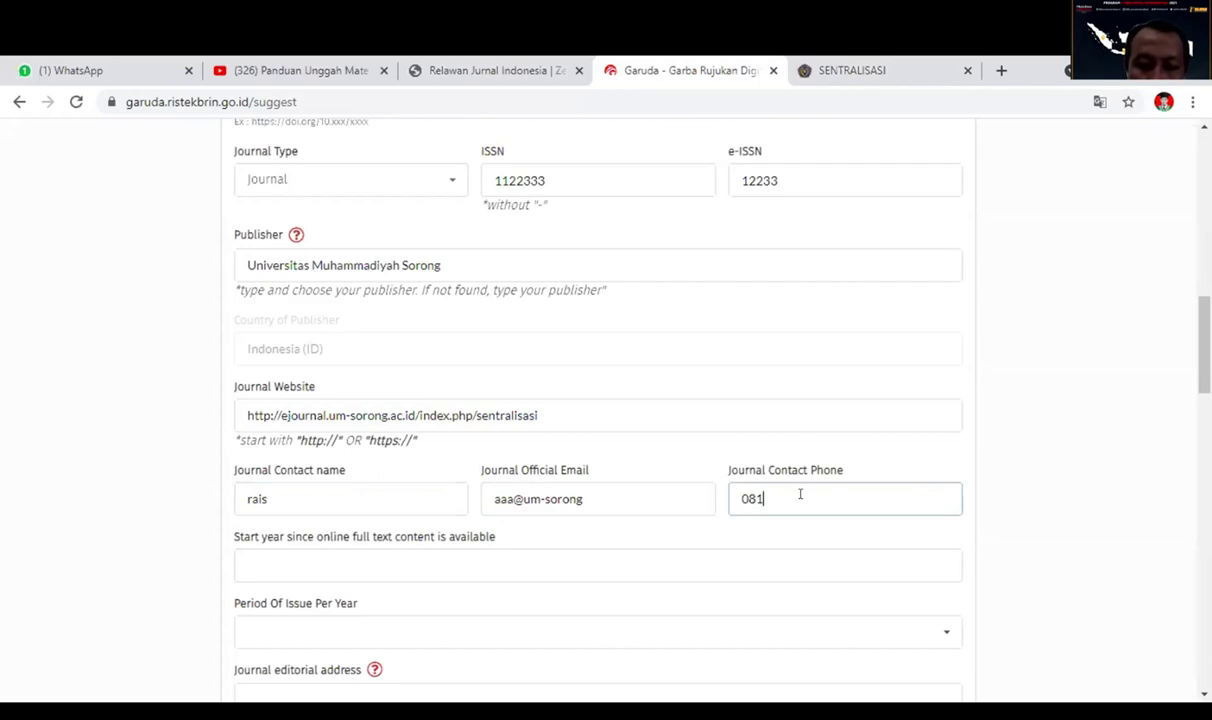
{"action": "type", "text": "..."}
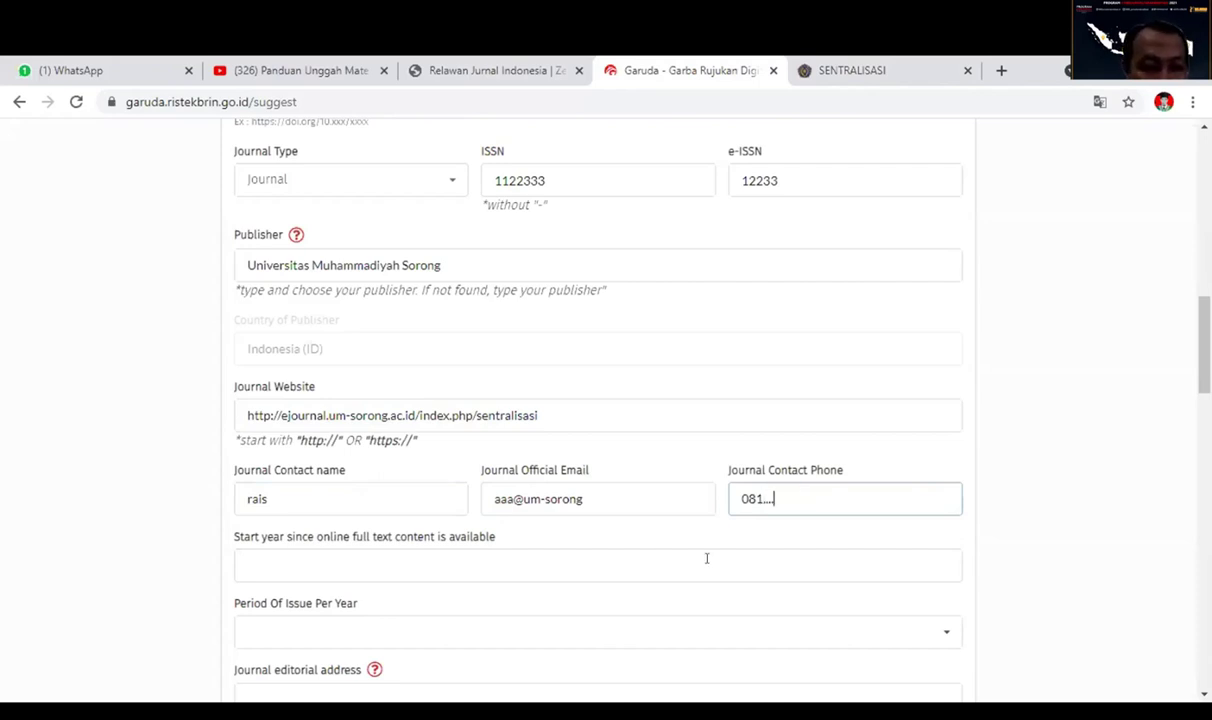
{"action": "left_click", "coordinate": [530, 563]}
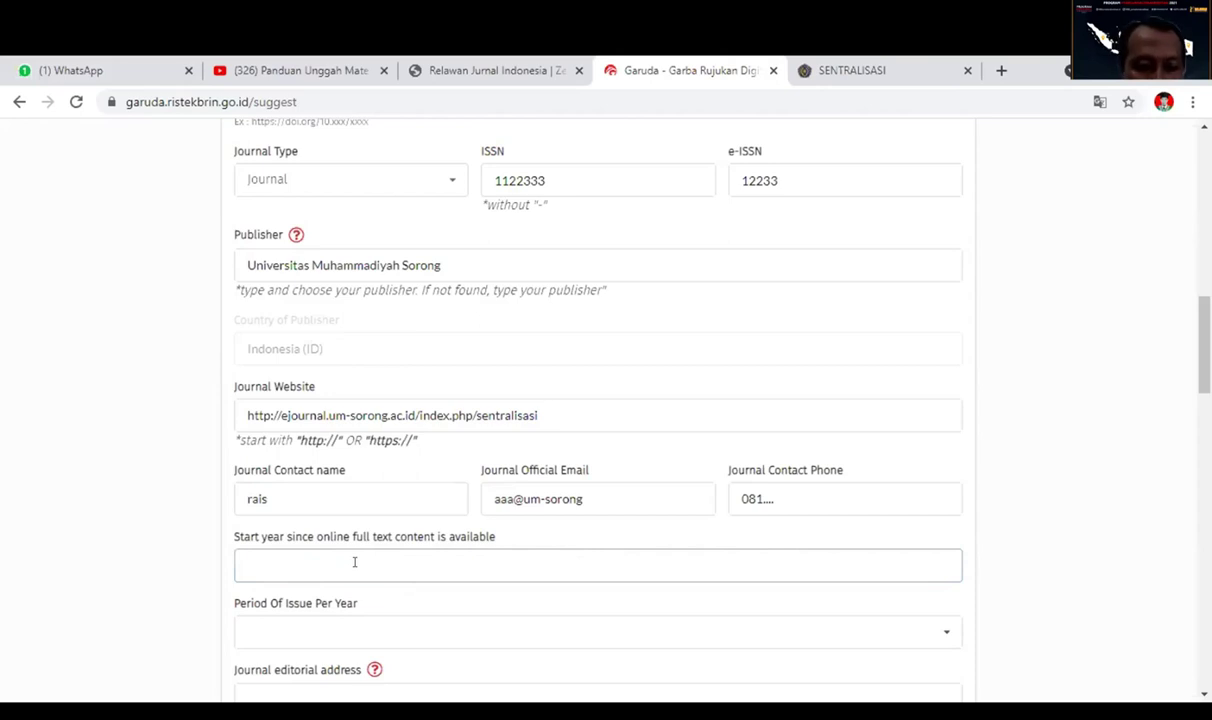
Set the full-text start year to 2017 and the issue months to January and June.
{"action": "type", "text": "2017"}
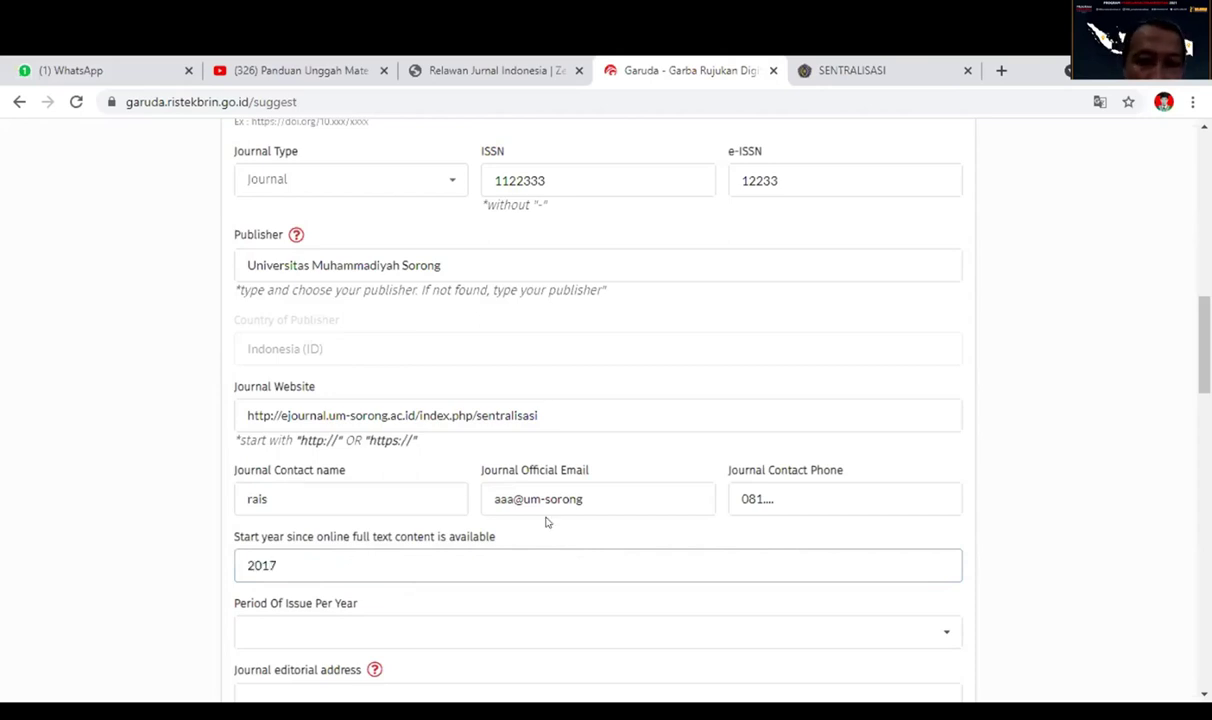
{"action": "scroll", "coordinate": [546, 519], "scroll_direction": "down", "scroll_amount": 1}
{"action": "scroll", "coordinate": [538, 450], "scroll_direction": "down", "scroll_amount": 1}
{"action": "left_click", "coordinate": [538, 450]}
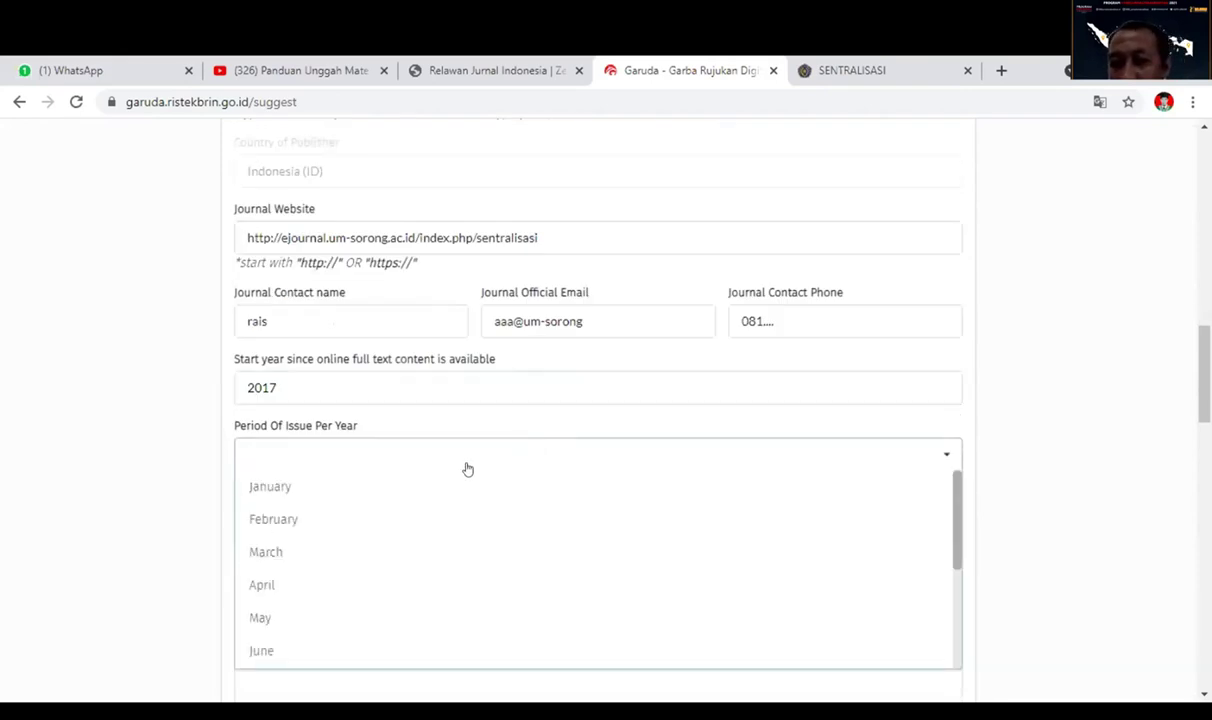
{"action": "left_click", "coordinate": [680, 486]}
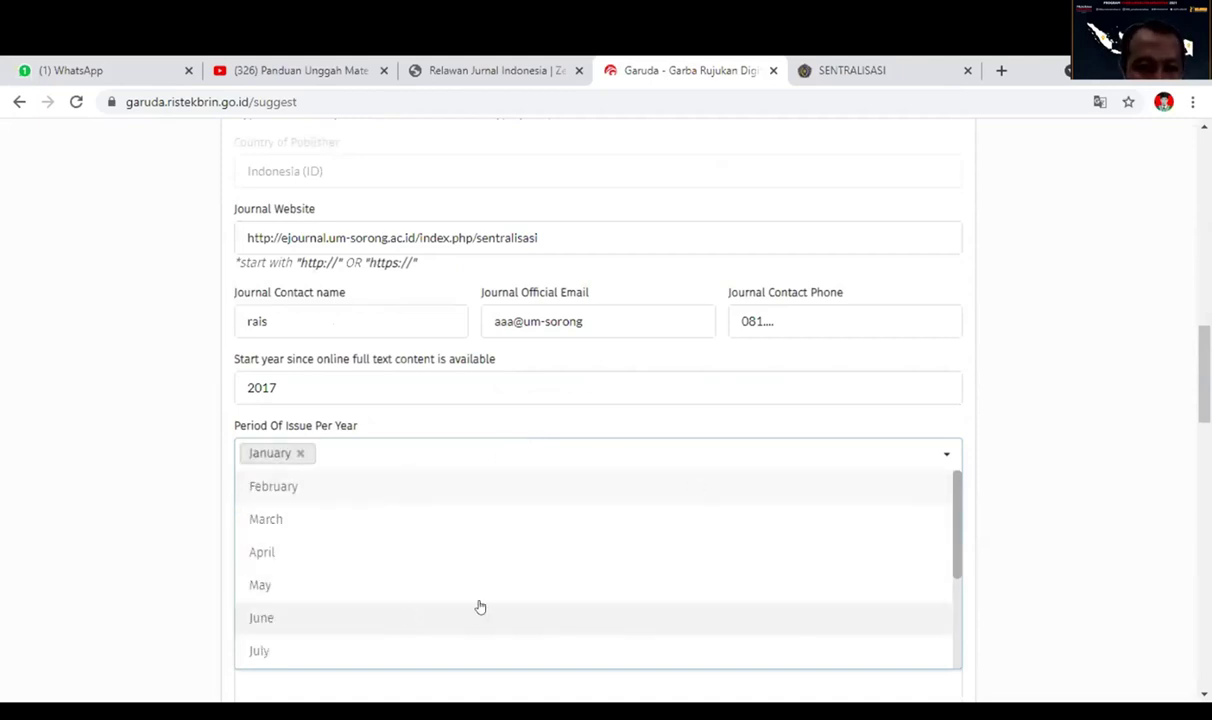
{"action": "left_click", "coordinate": [333, 619]}
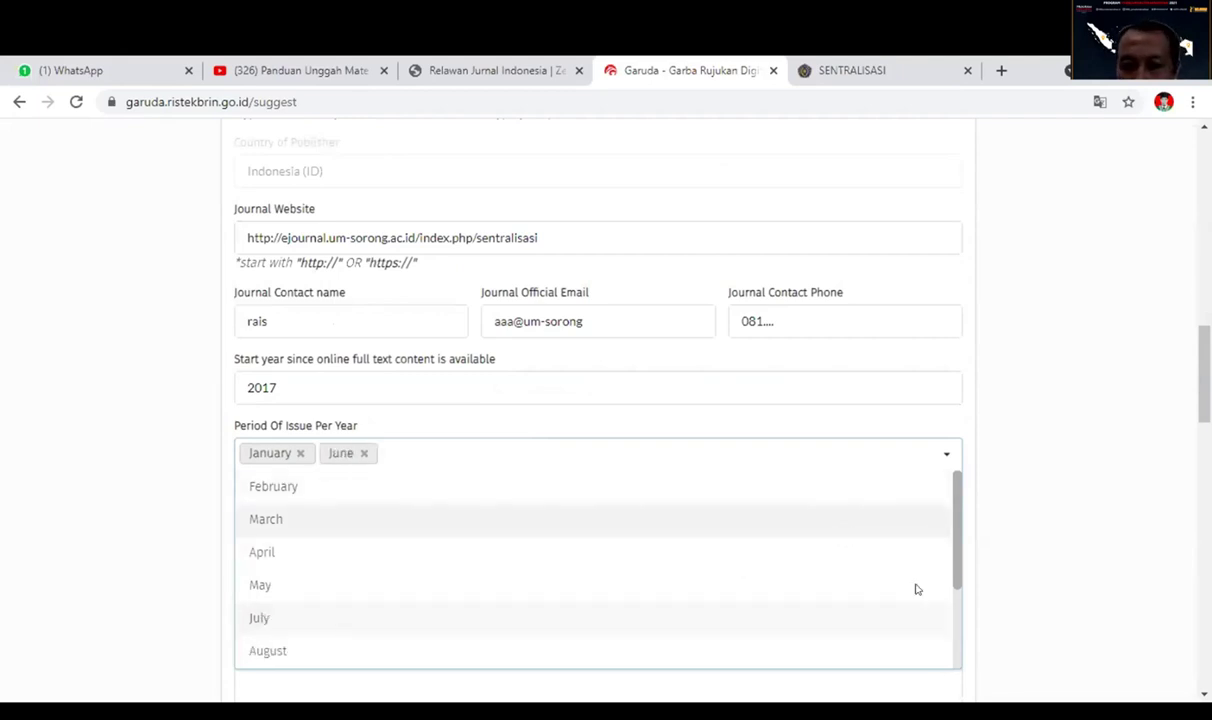
{"action": "left_click", "coordinate": [845, 400]}
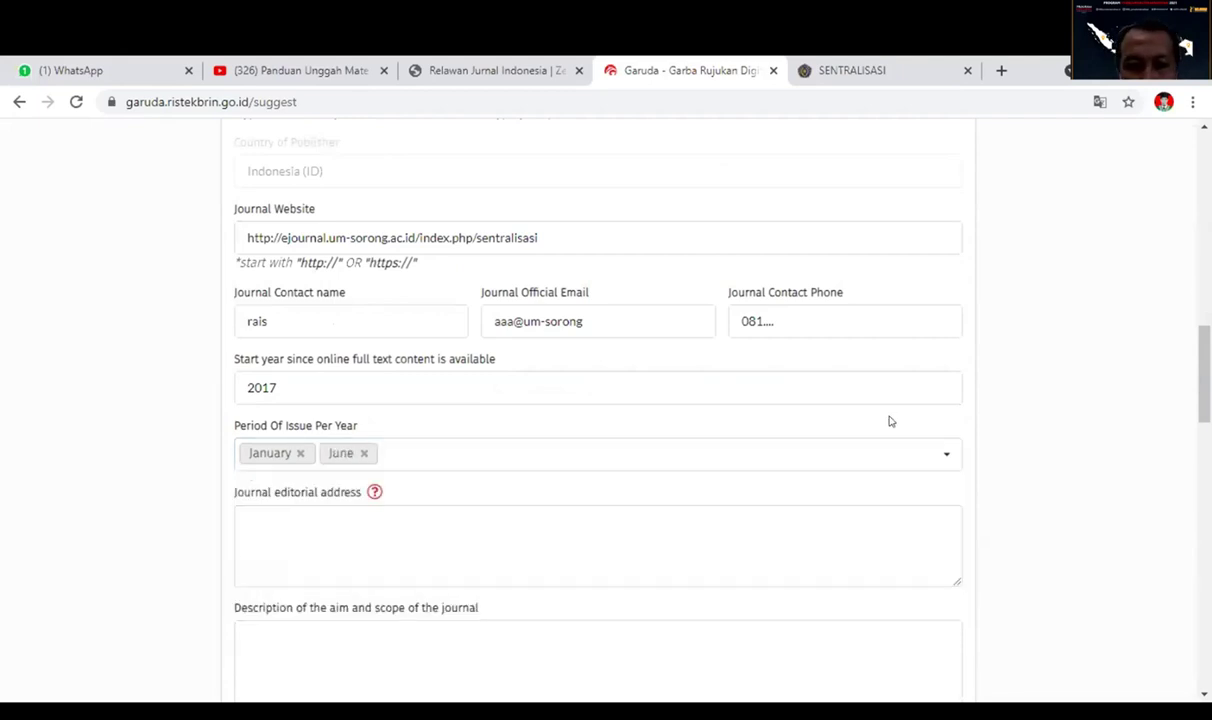
Enter 'Jl. Pendikan' as the editorial address.
{"action": "left_click", "coordinate": [493, 534]}
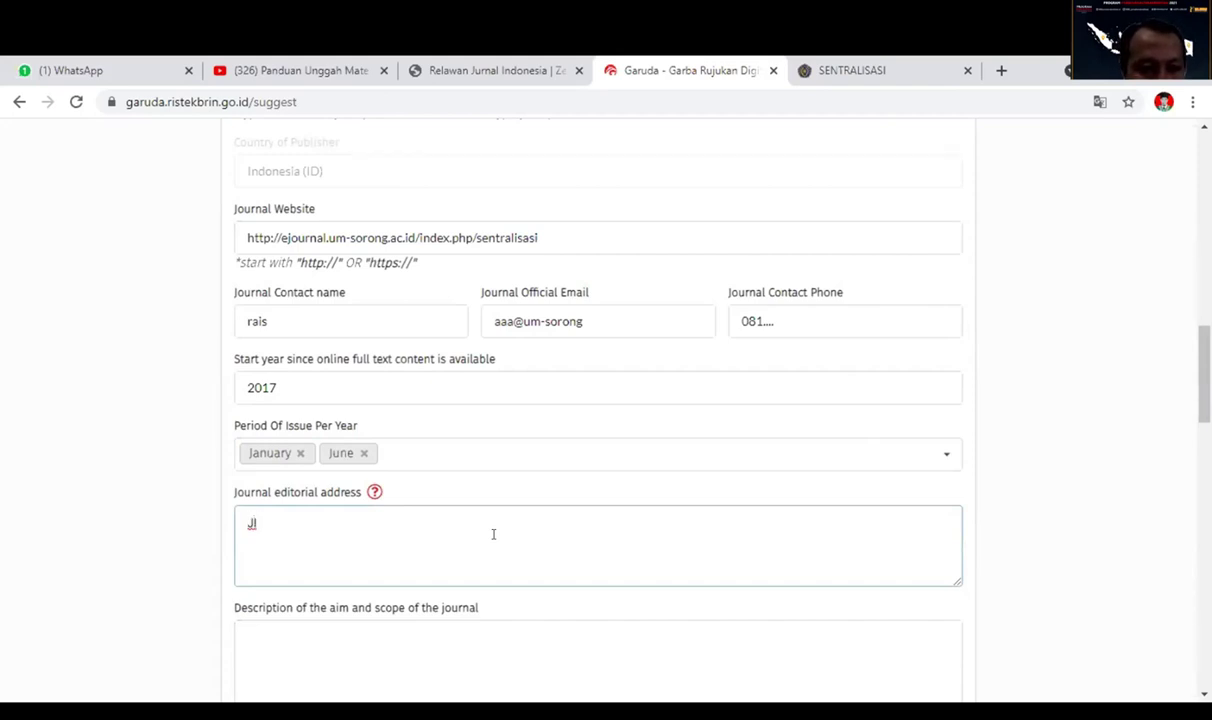
{"action": "type", "text": "Jl. Pendikan"}
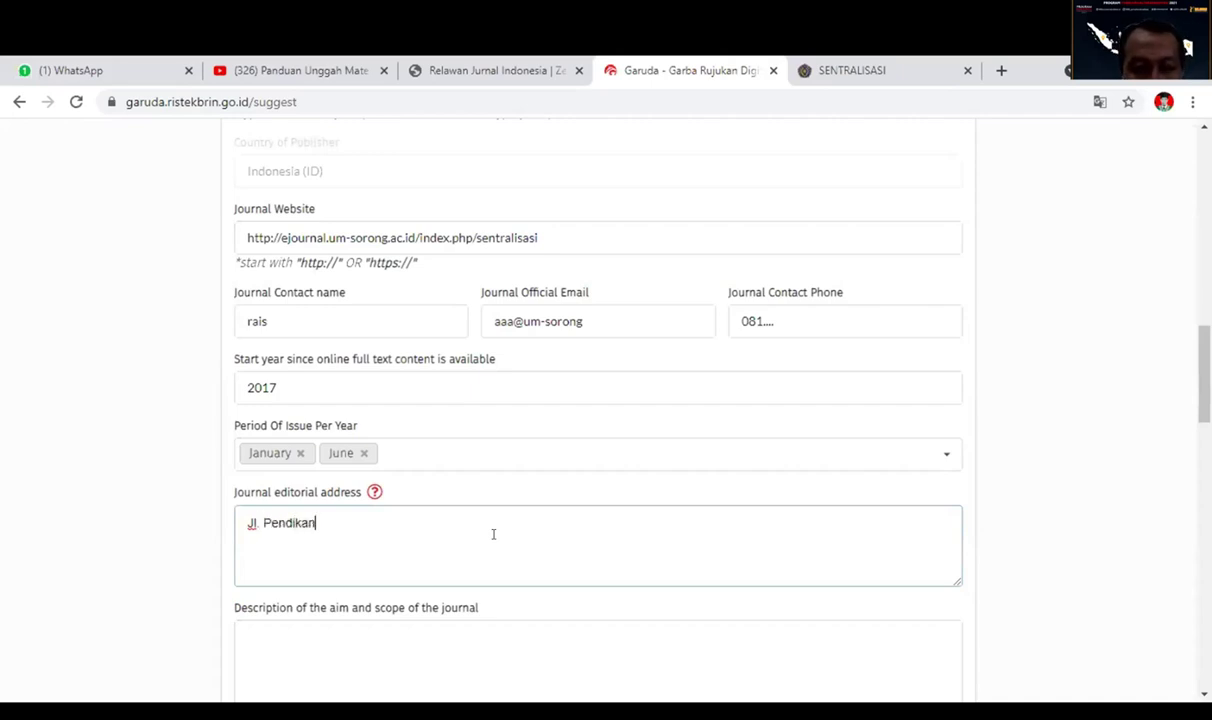
{"action": "scroll", "coordinate": [493, 534], "scroll_direction": "down", "scroll_amount": 2}
{"action": "left_click", "coordinate": [806, 565]}
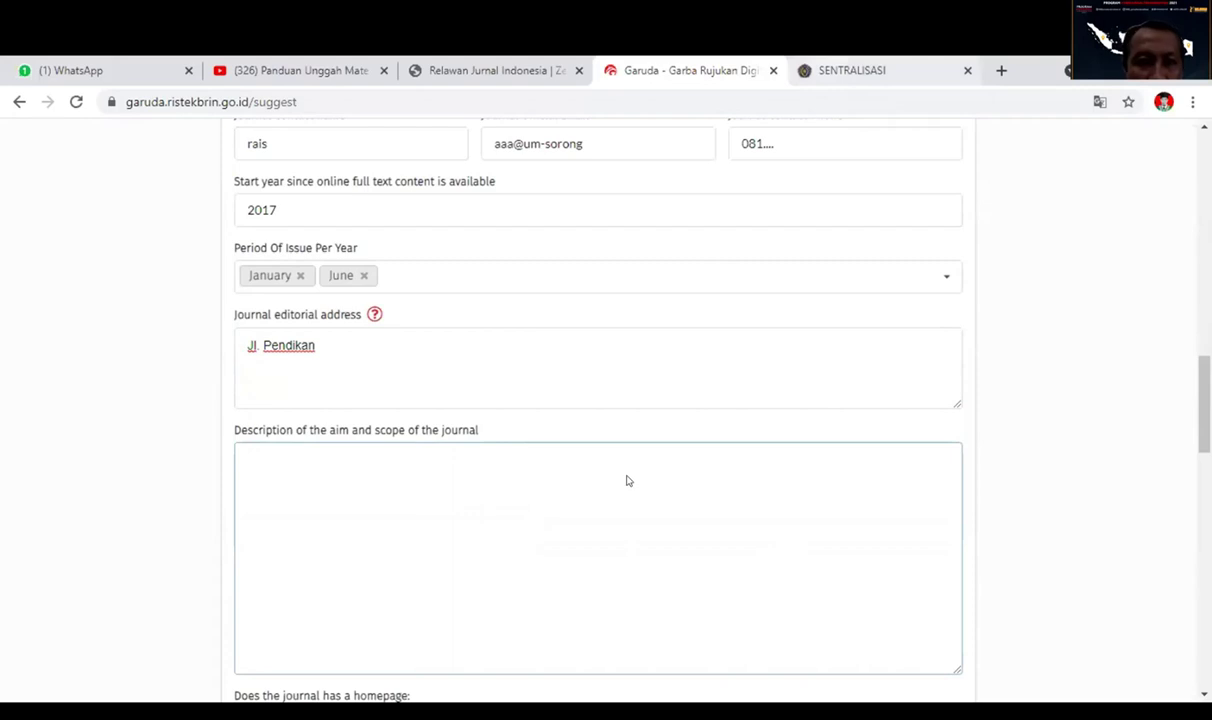
{"action": "key", "text": "ctrl+Tab"}
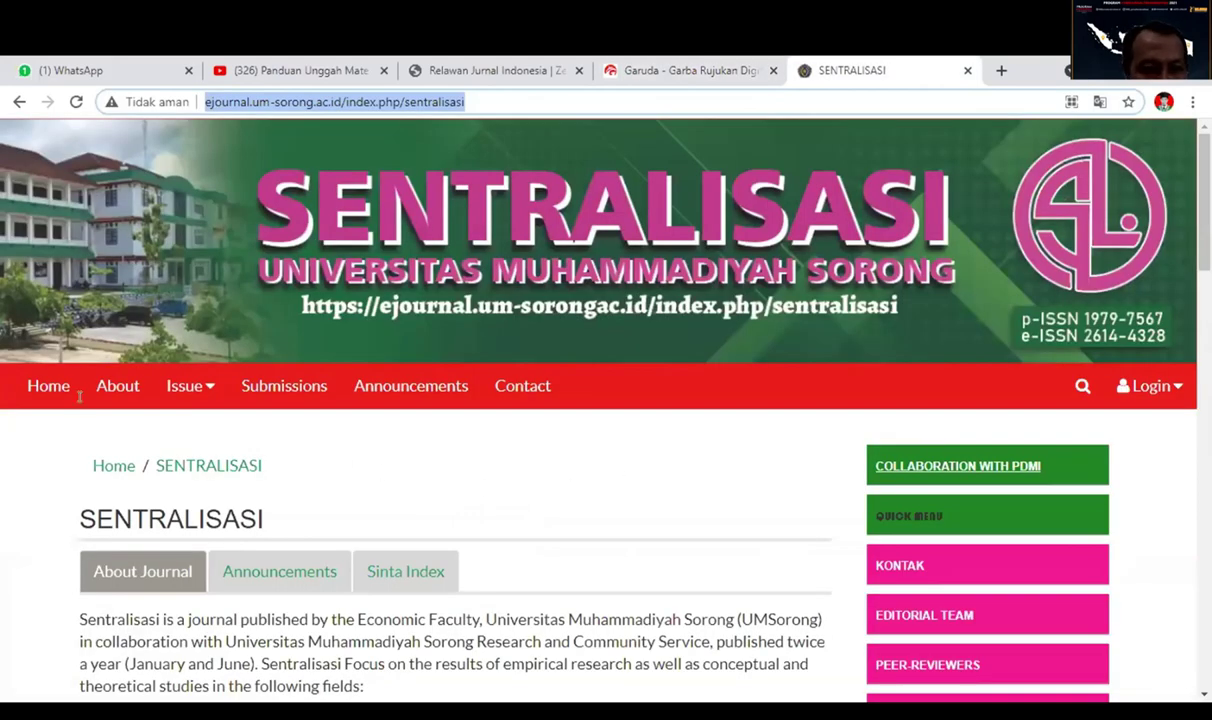
Copy the Sentralisasi journal description and list of fields from its website.
{"action": "scroll", "coordinate": [140, 450], "scroll_direction": "down", "scroll_amount": 3}
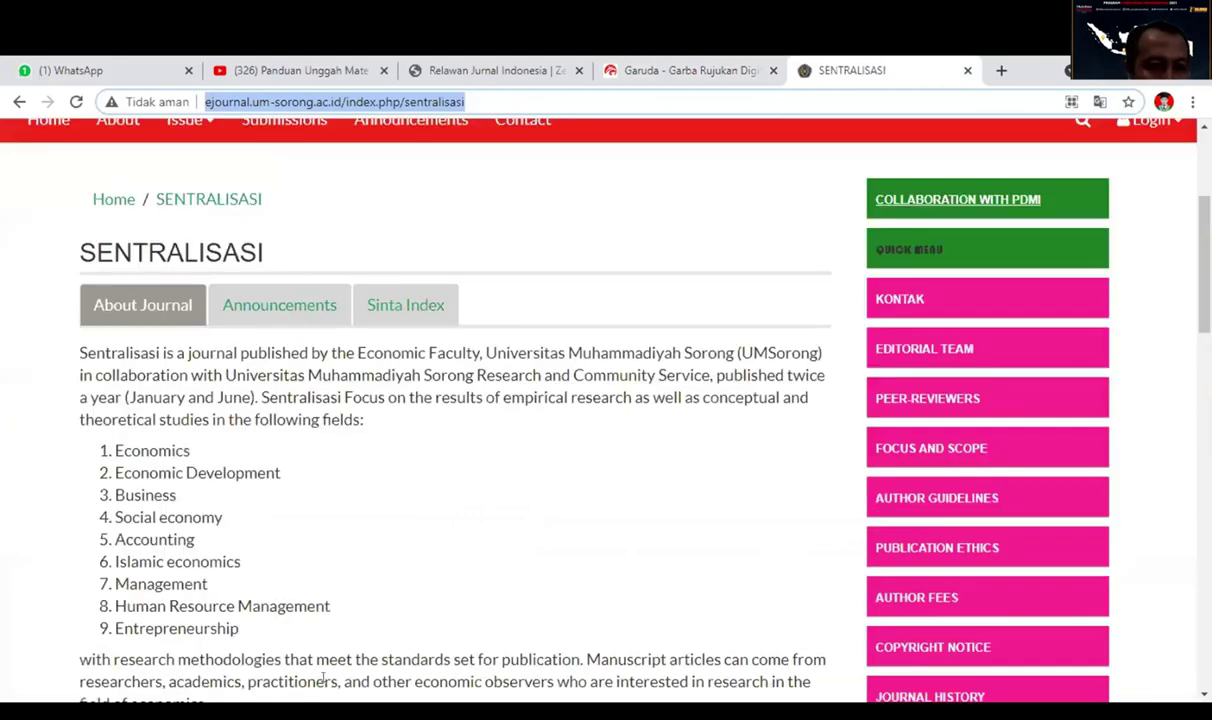
{"action": "left_click_drag", "start_coordinate": [333, 681], "coordinate": [80, 350]}
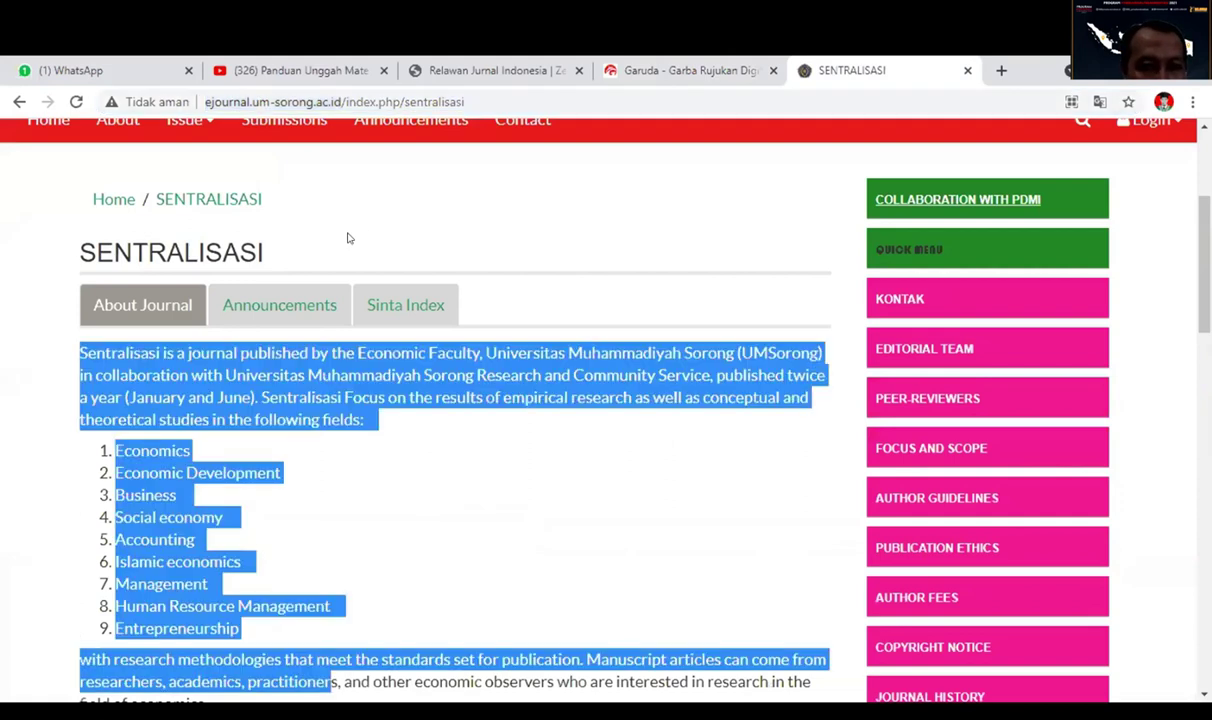
{"action": "scroll", "coordinate": [310, 440], "scroll_direction": "down", "scroll_amount": 5}
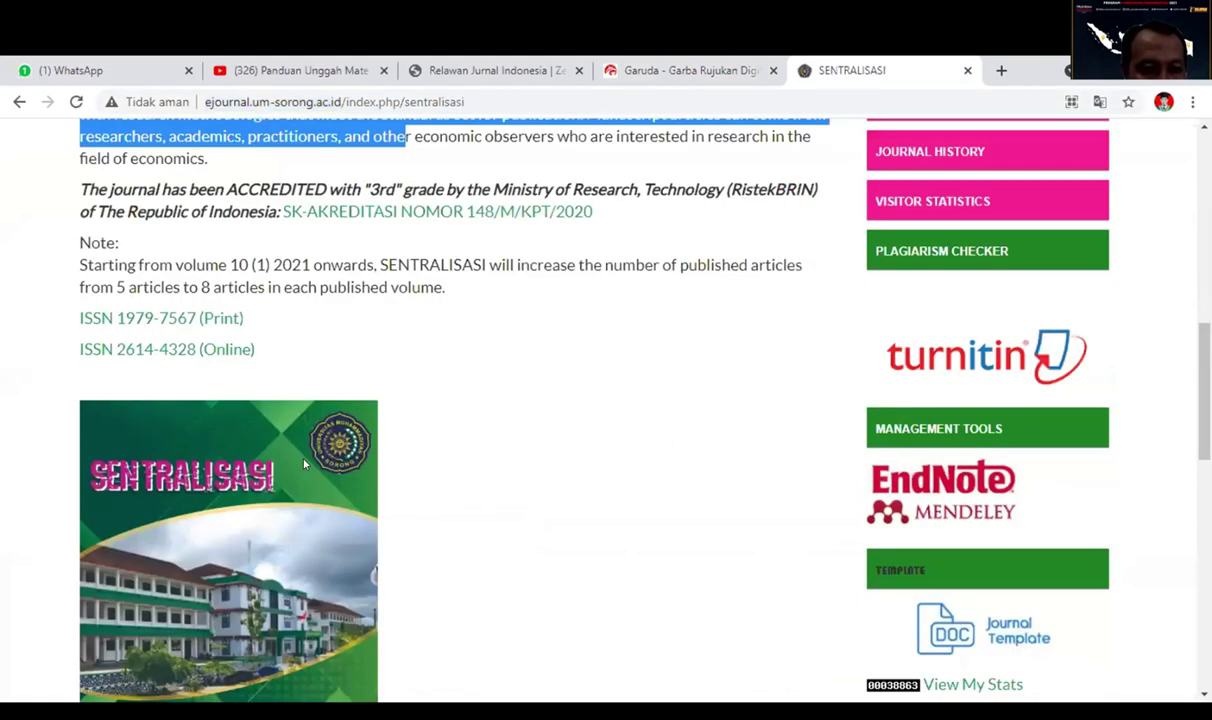
{"action": "scroll", "coordinate": [137, 407], "scroll_direction": "up", "scroll_amount": 3}
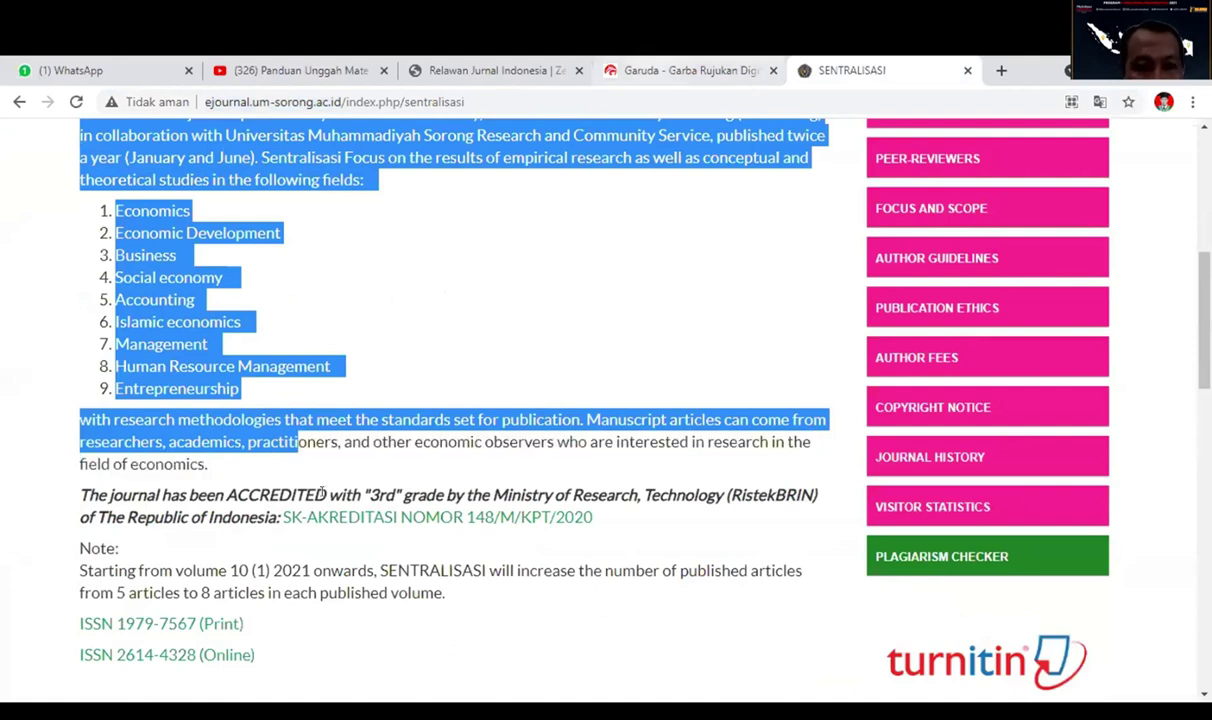
{"action": "key", "text": "ctrl+shift+Tab"}
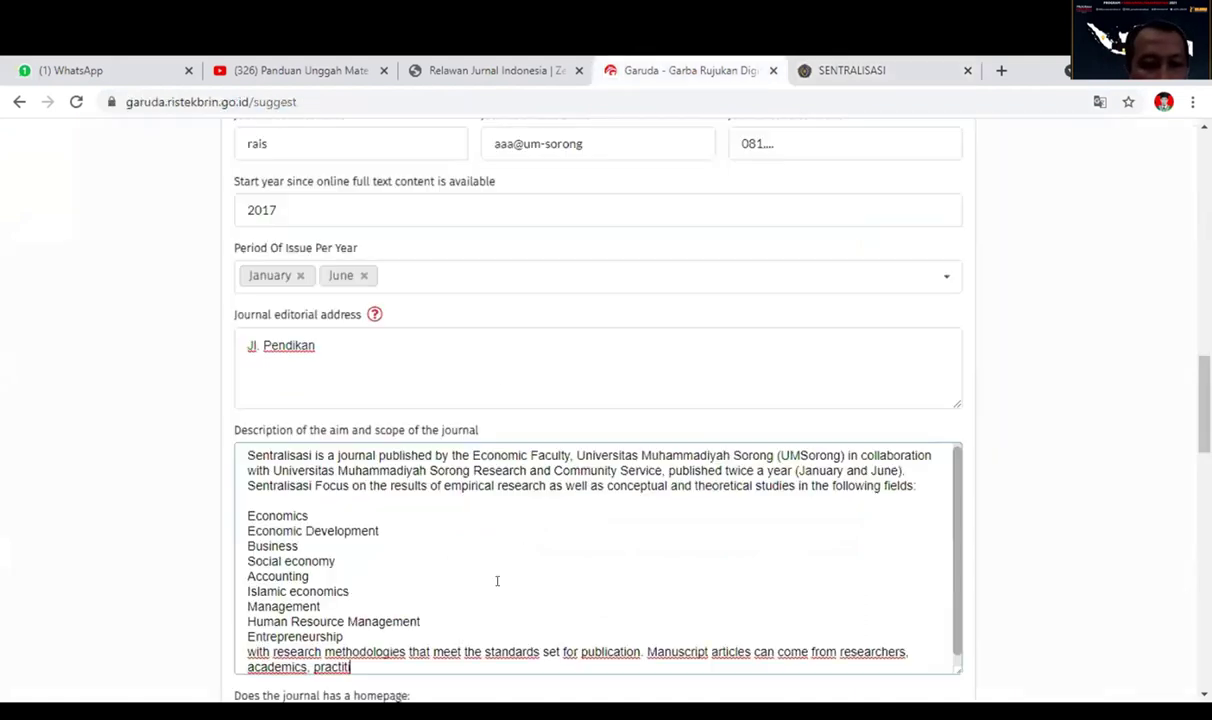
Answer Yes to having a journal homepage and to using OJS.
{"action": "scroll", "coordinate": [530, 580], "scroll_direction": "down", "scroll_amount": 3}
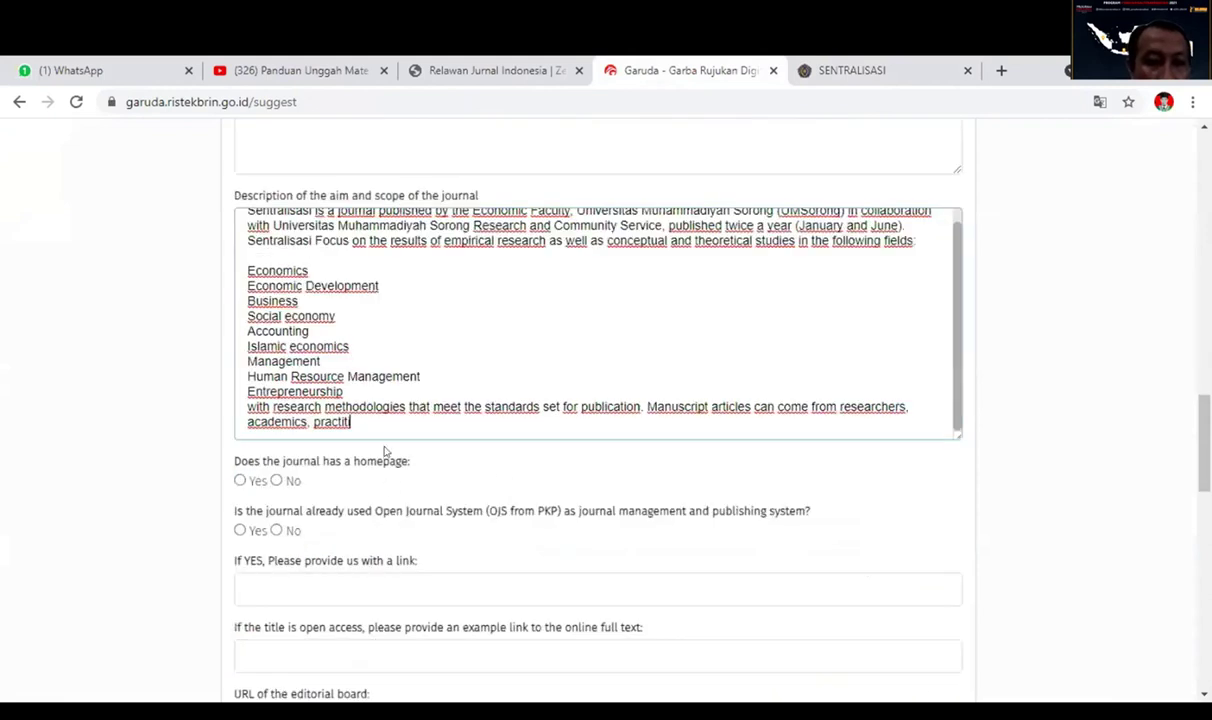
{"action": "scroll", "coordinate": [366, 428], "scroll_direction": "down", "scroll_amount": 1}
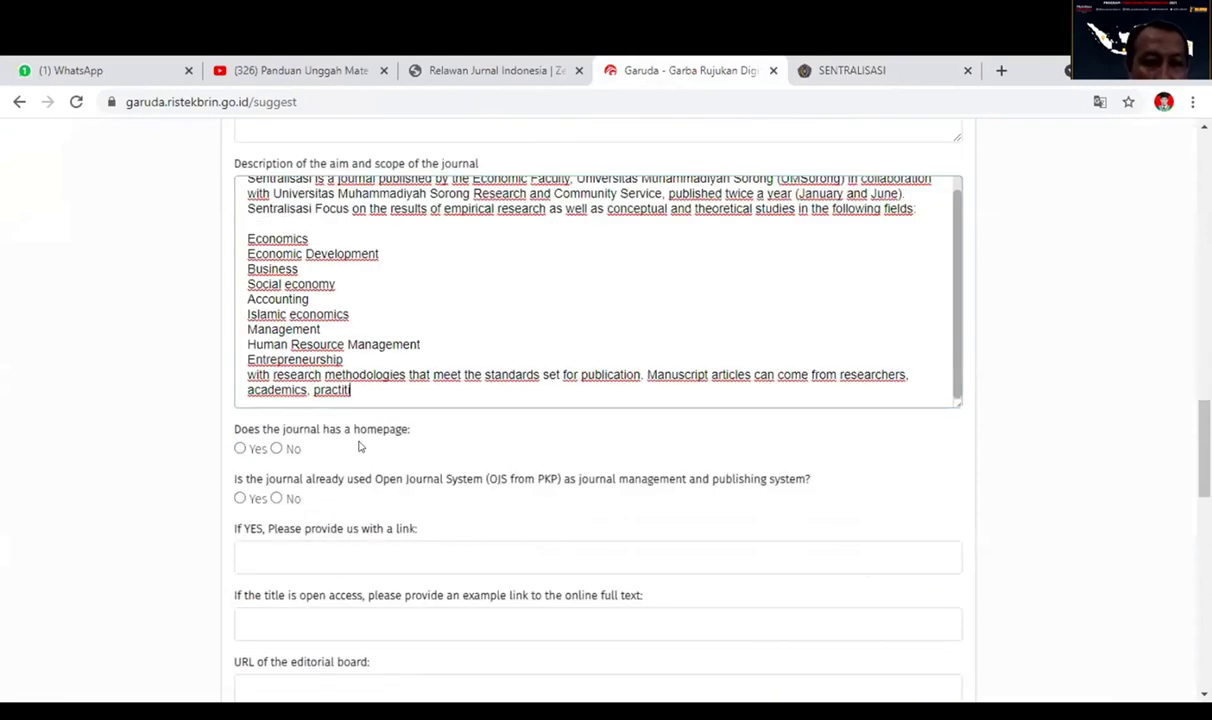
{"action": "left_click", "coordinate": [239, 449]}
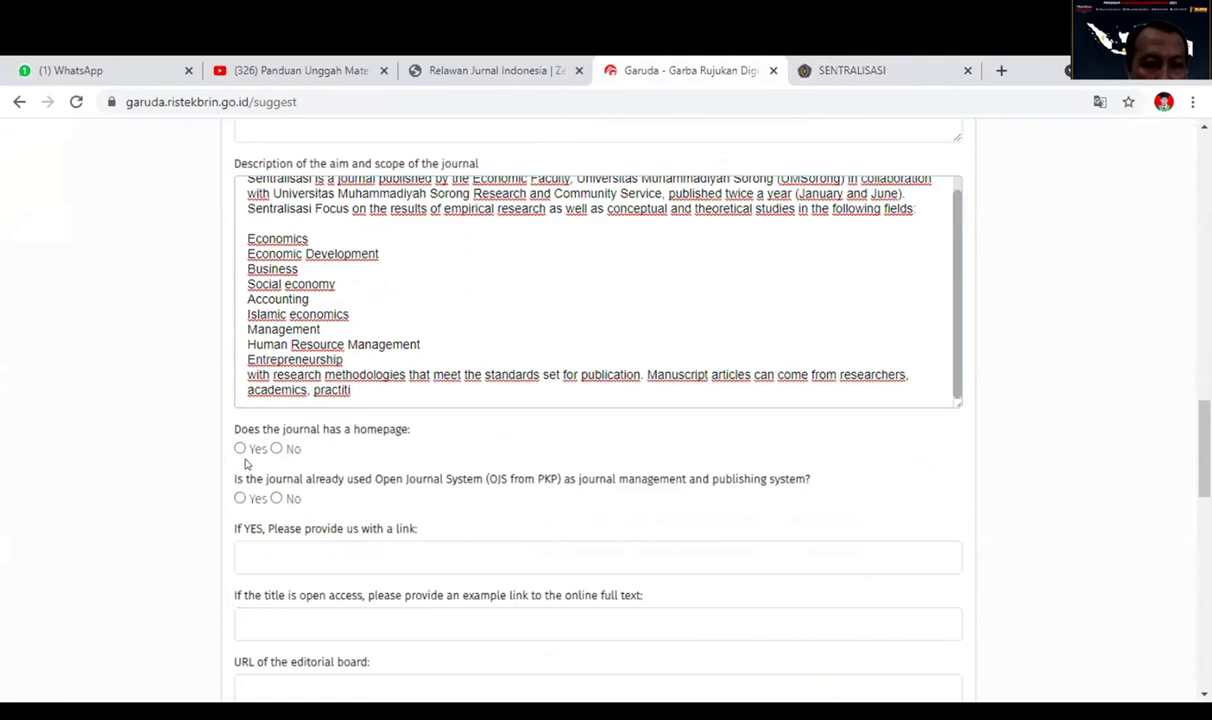
{"action": "left_click", "coordinate": [239, 499]}
{"action": "scroll", "coordinate": [477, 553], "scroll_direction": "down", "scroll_amount": 2}
{"action": "left_click", "coordinate": [440, 470]}
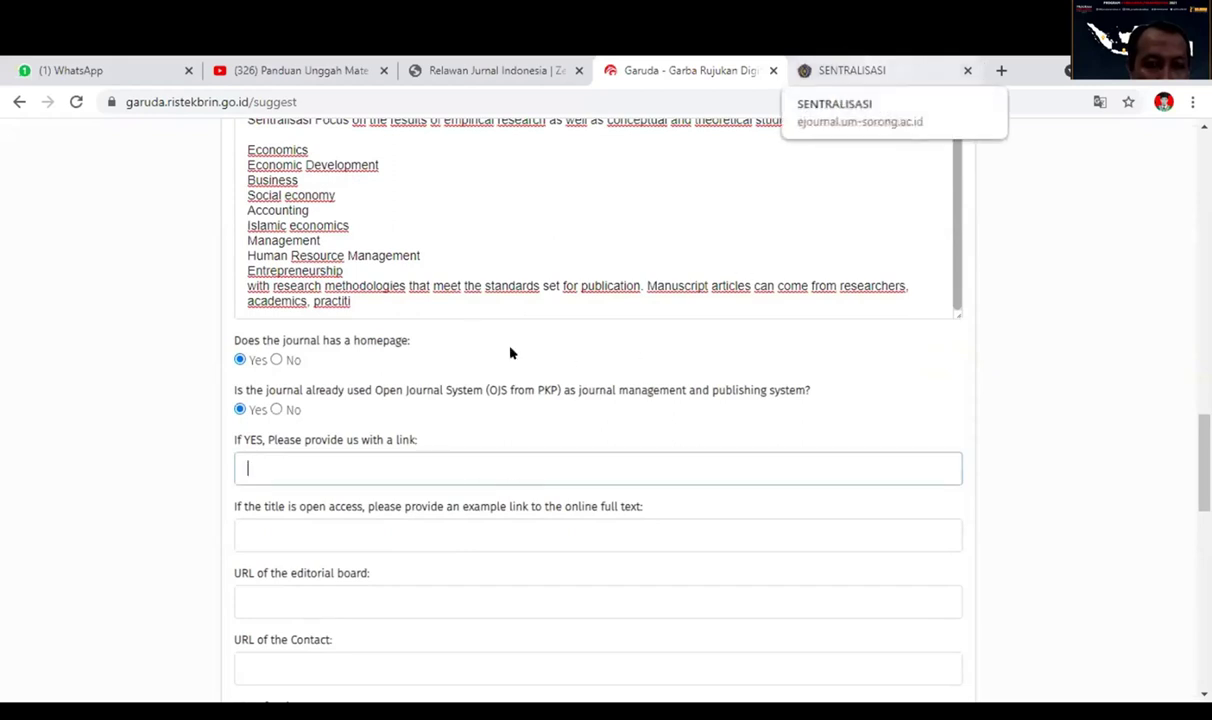
{"action": "key", "text": "ctrl+Tab"}
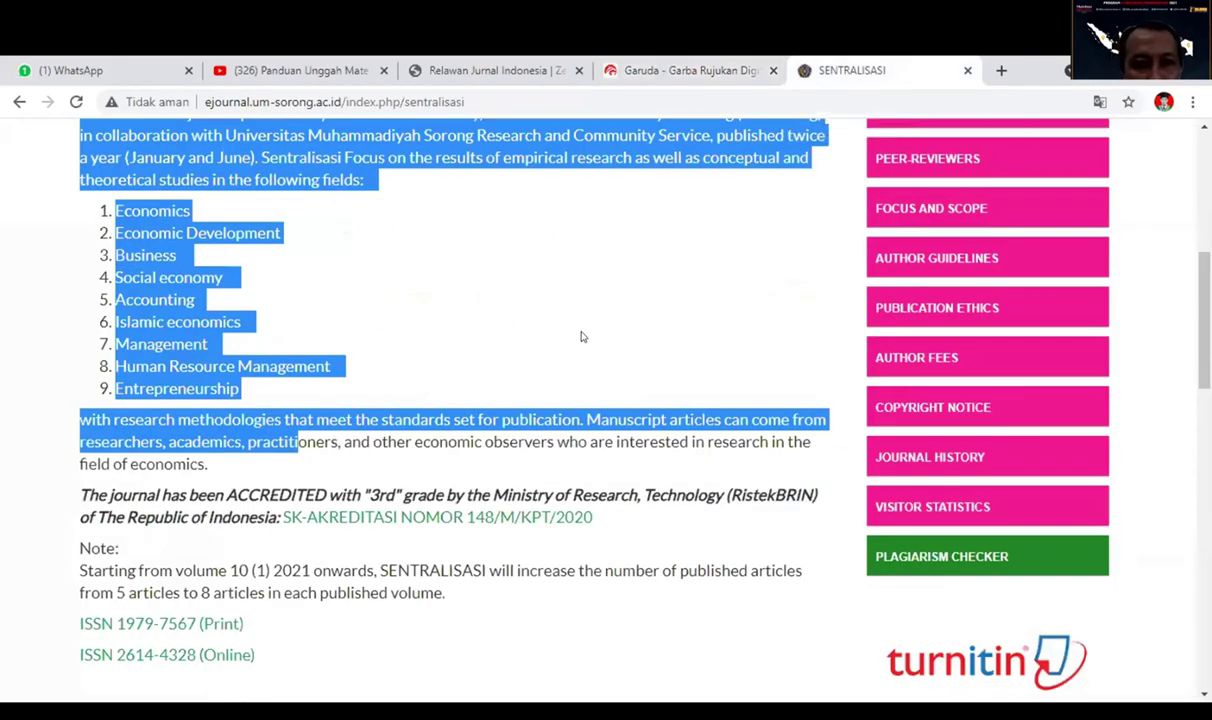
{"action": "key", "text": "Home"}
{"action": "key", "text": "ctrl+l"}
{"action": "key", "text": "ctrl+a"}
{"action": "key", "text": "ctrl+c"}
{"action": "left_click", "coordinate": [618, 70]}
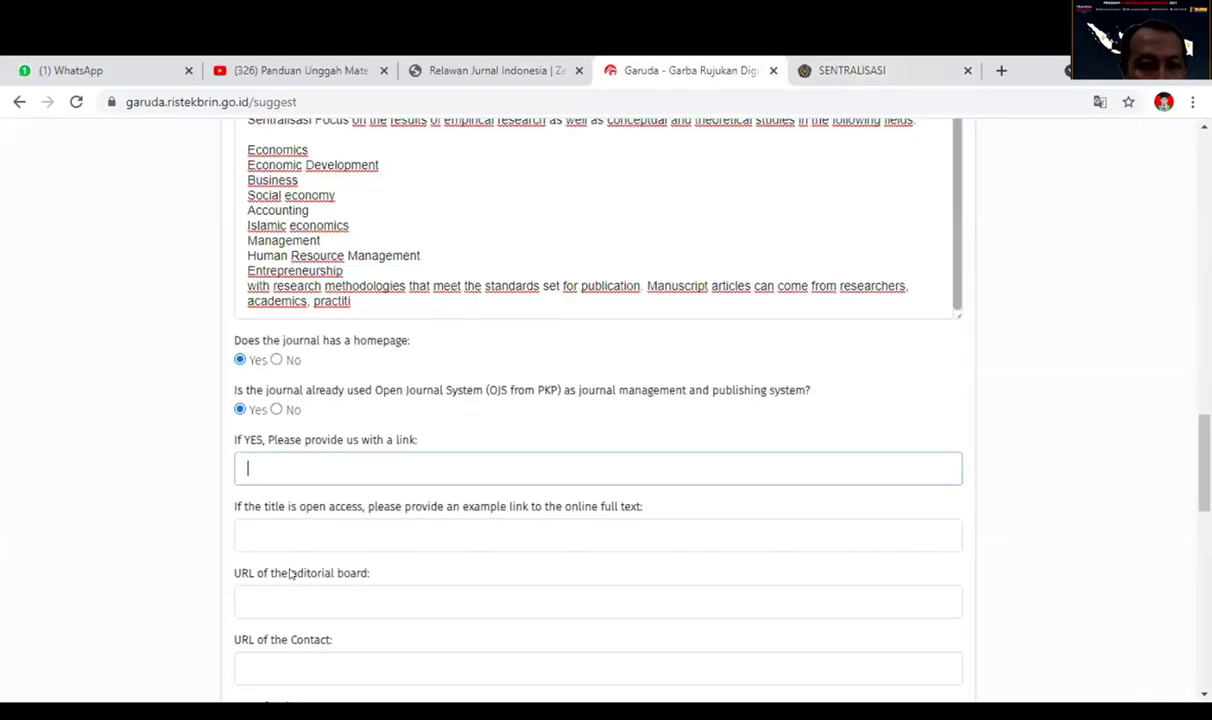
{"action": "key", "text": "ctrl+v"}
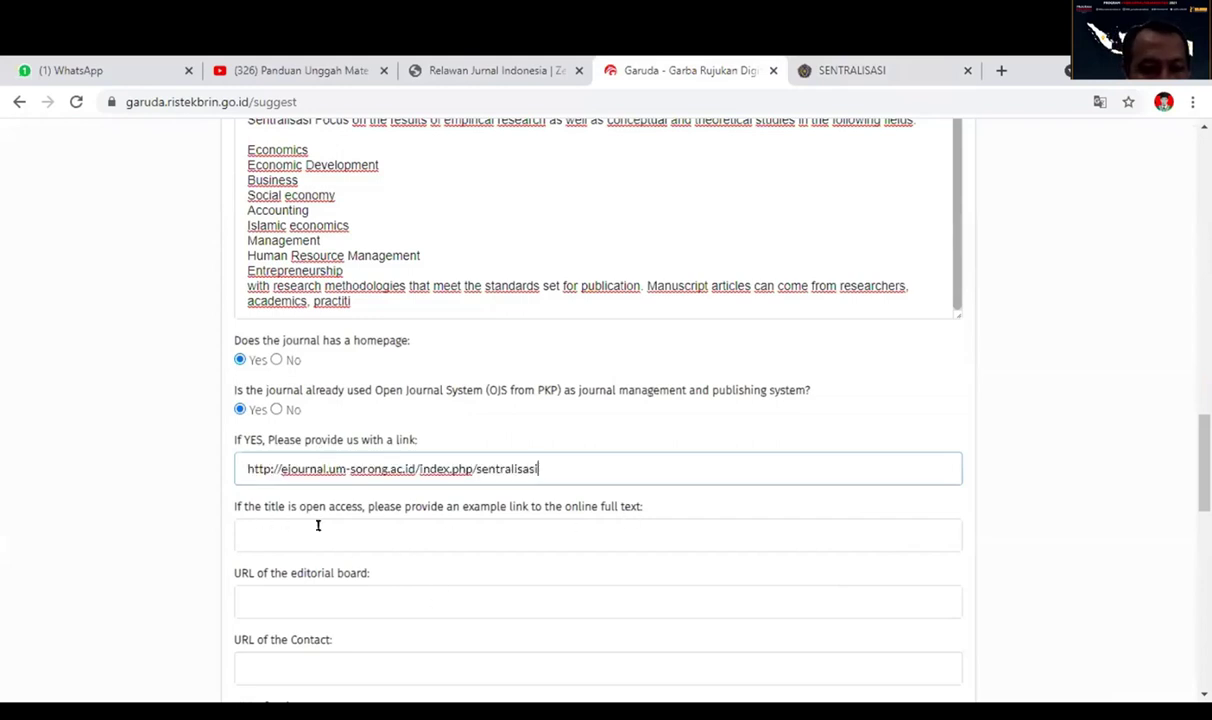
{"action": "left_click", "coordinate": [576, 532]}
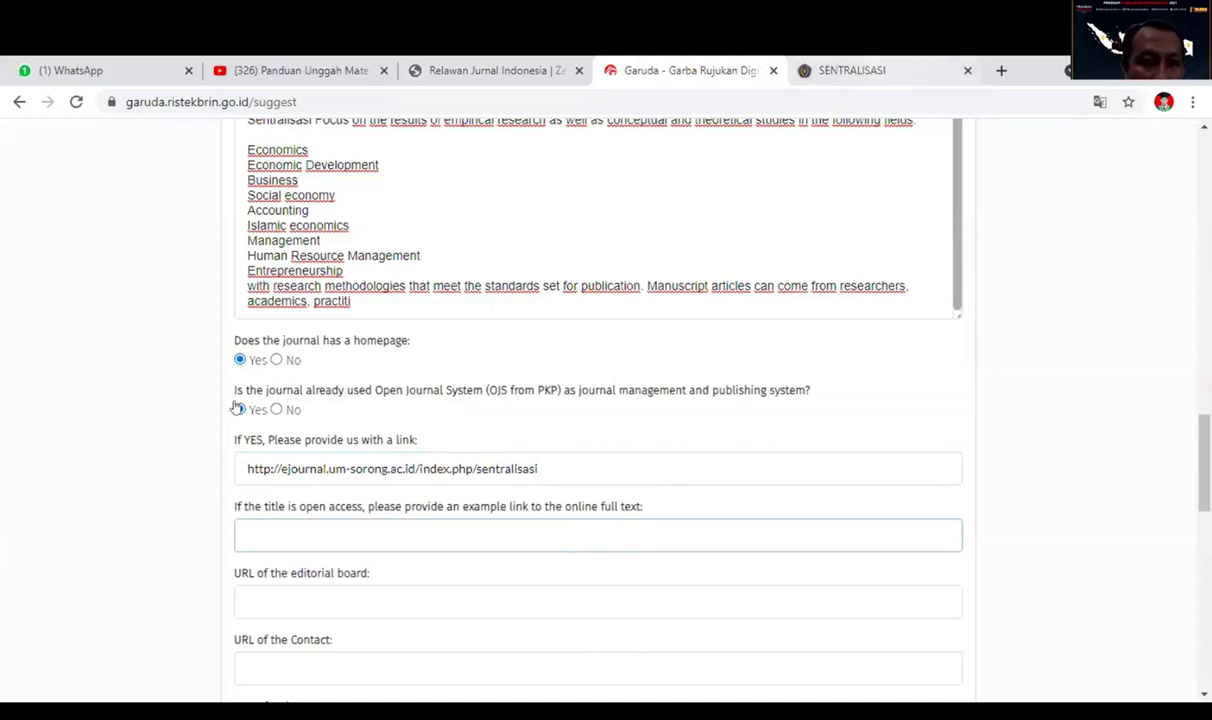
{"action": "key", "text": "ctrl+Tab"}
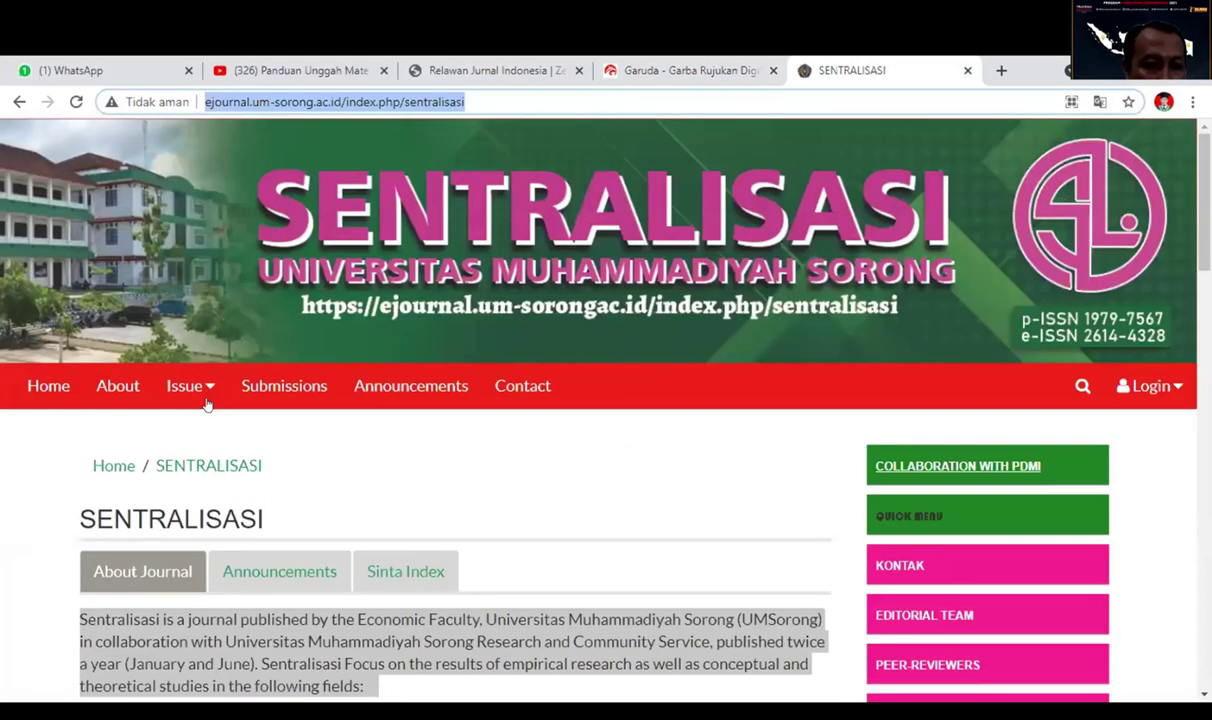
Paste the Vol 10, No 1 (2021) issue URL from the Archives into the example full-text link field.
{"action": "left_click", "coordinate": [195, 387]}
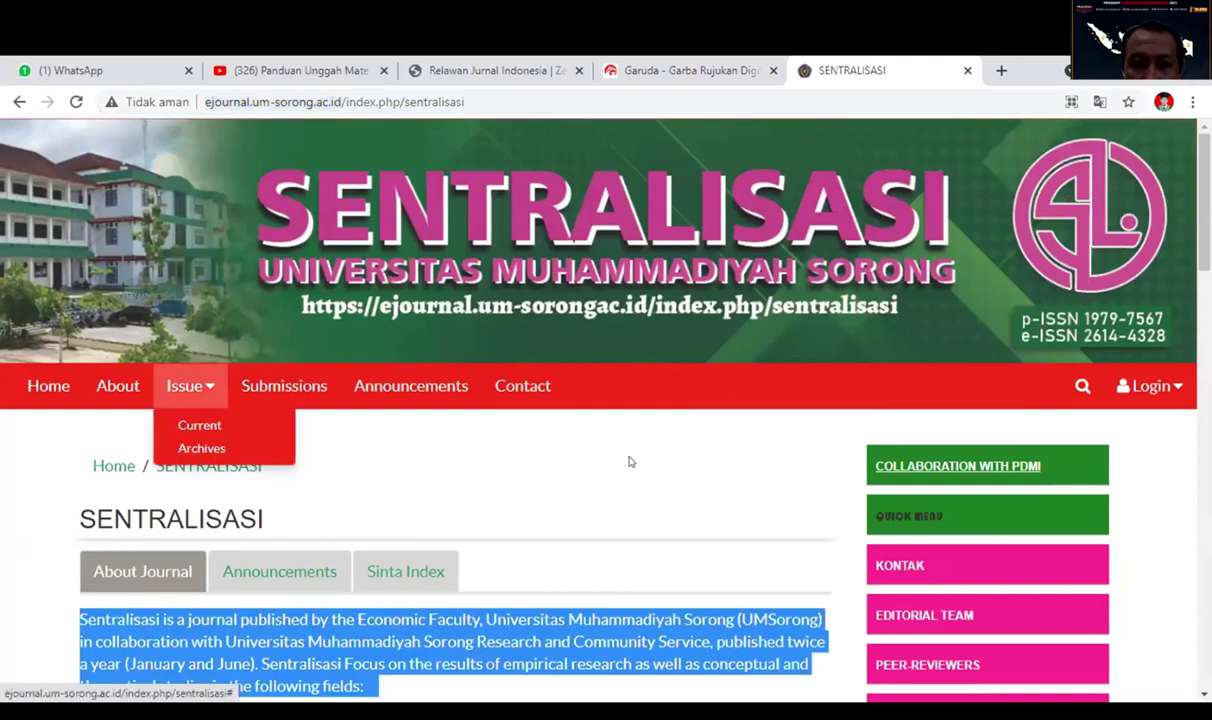
{"action": "key", "text": "Down"}
{"action": "key", "text": "Down"}
{"action": "key", "text": "Return"}
{"action": "left_click", "coordinate": [311, 412]}
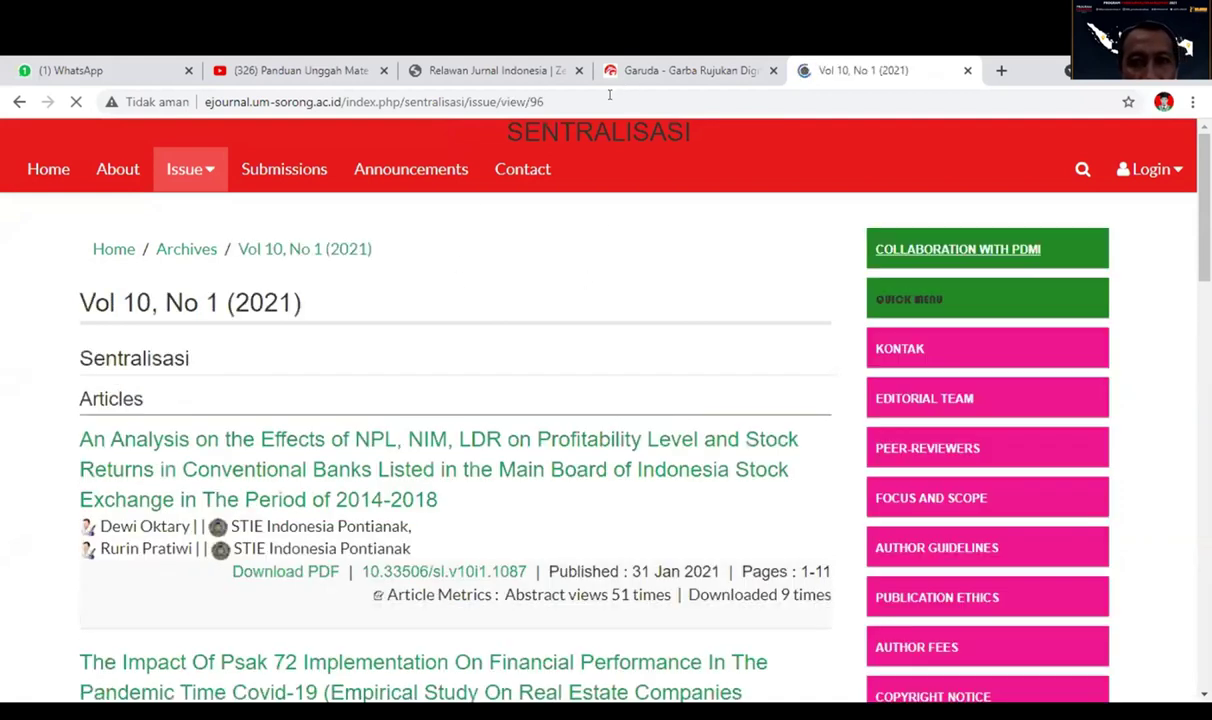
{"action": "left_click", "coordinate": [609, 95]}
{"action": "key", "text": "ctrl+c"}
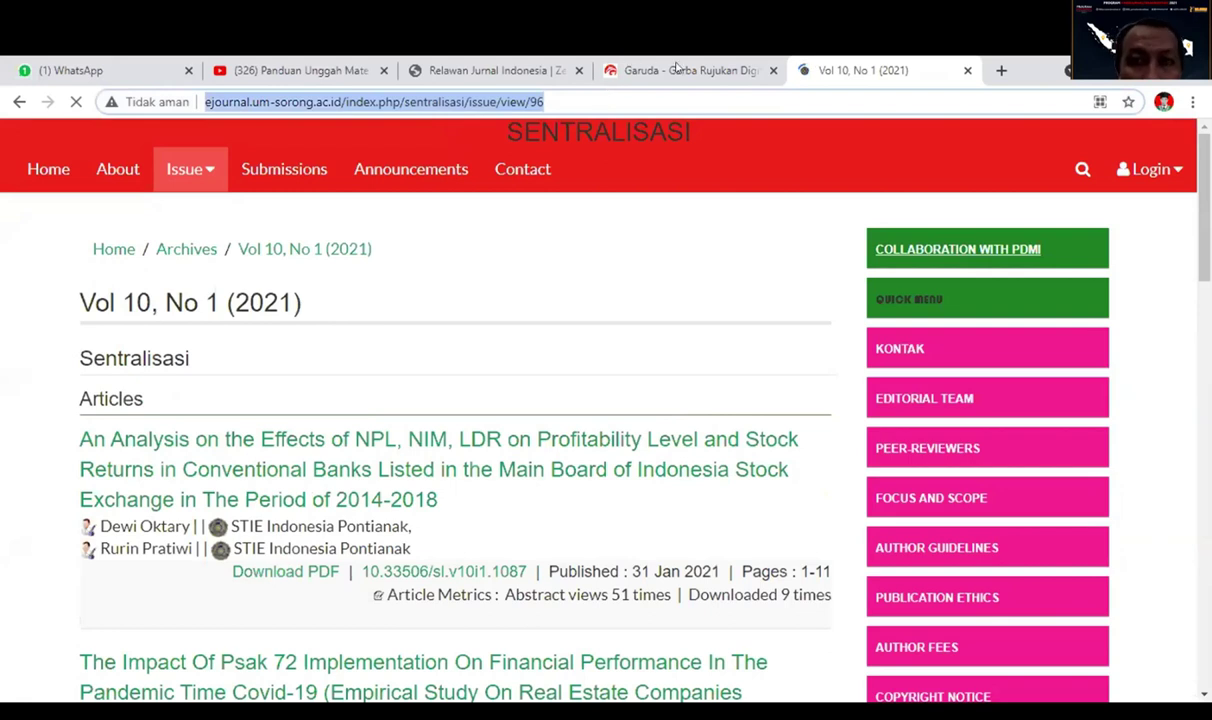
{"action": "key", "text": "ctrl+shift+Tab"}
{"action": "key", "text": "ctrl+v"}
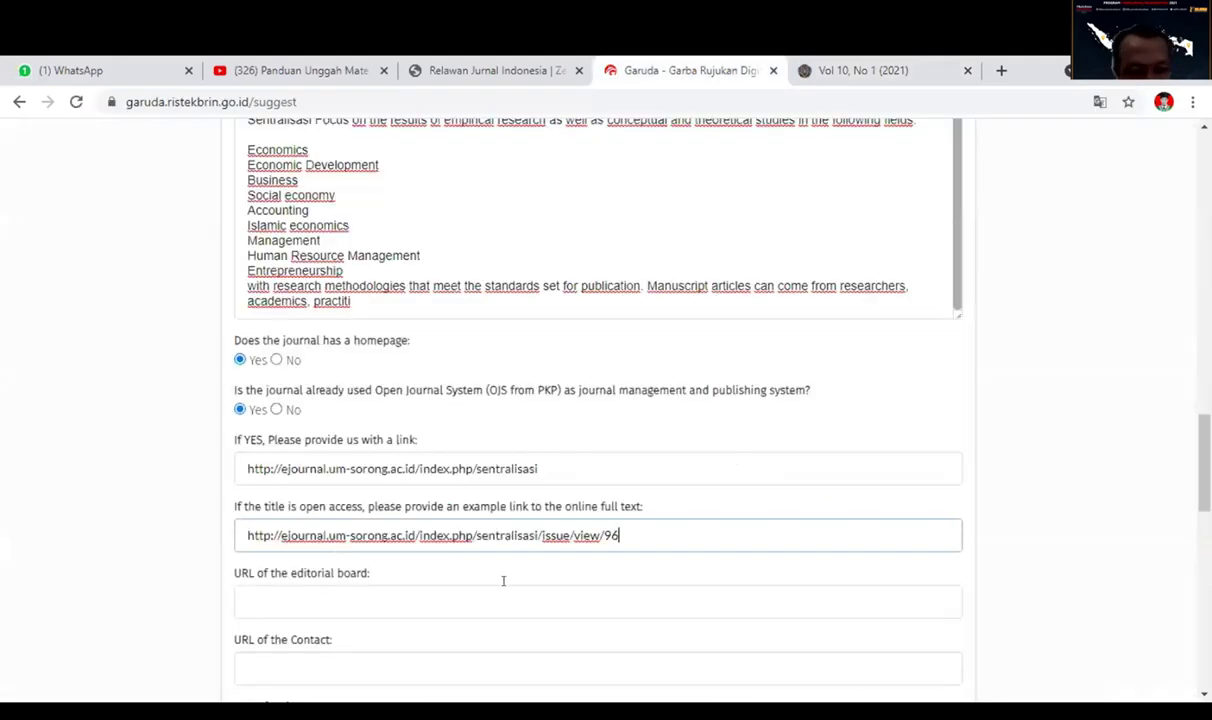